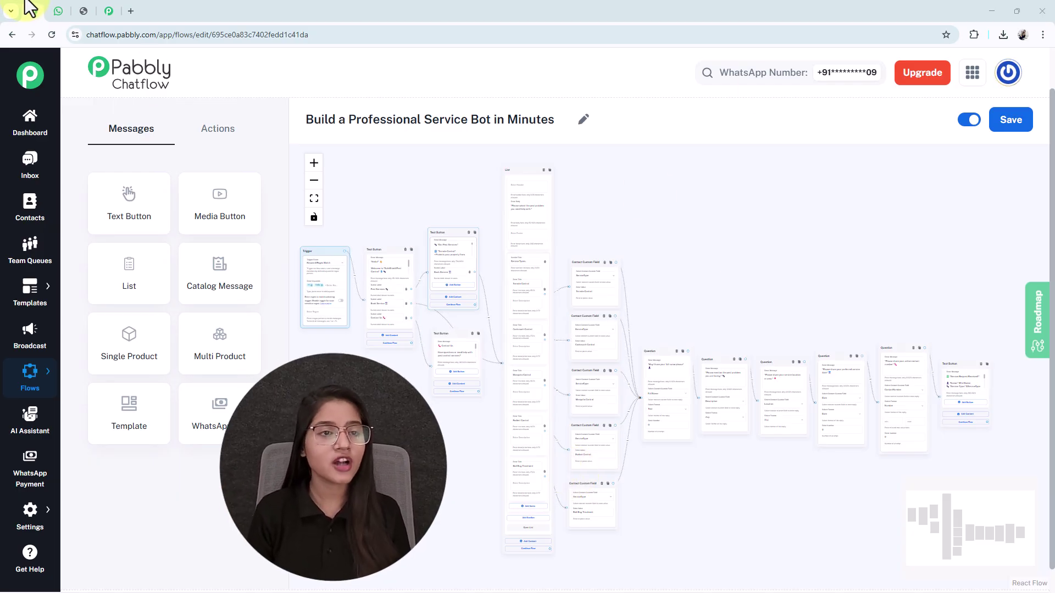
In the WhatsApp chat with the business, send 'Hi' to trigger the bot.
left_click(57, 11)
left_click(455, 574)
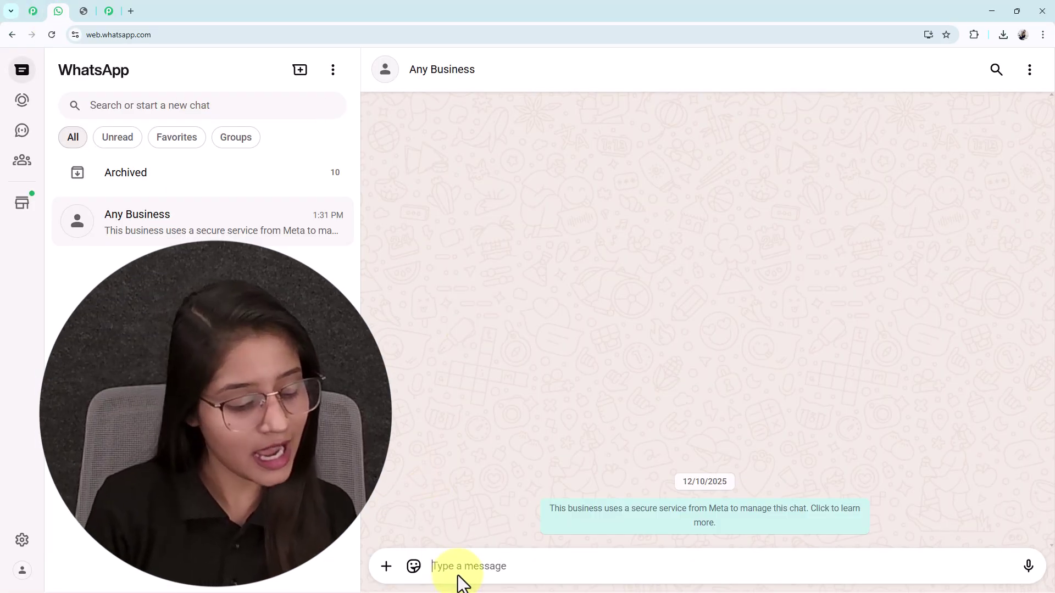
type("Hi")
key("Return")
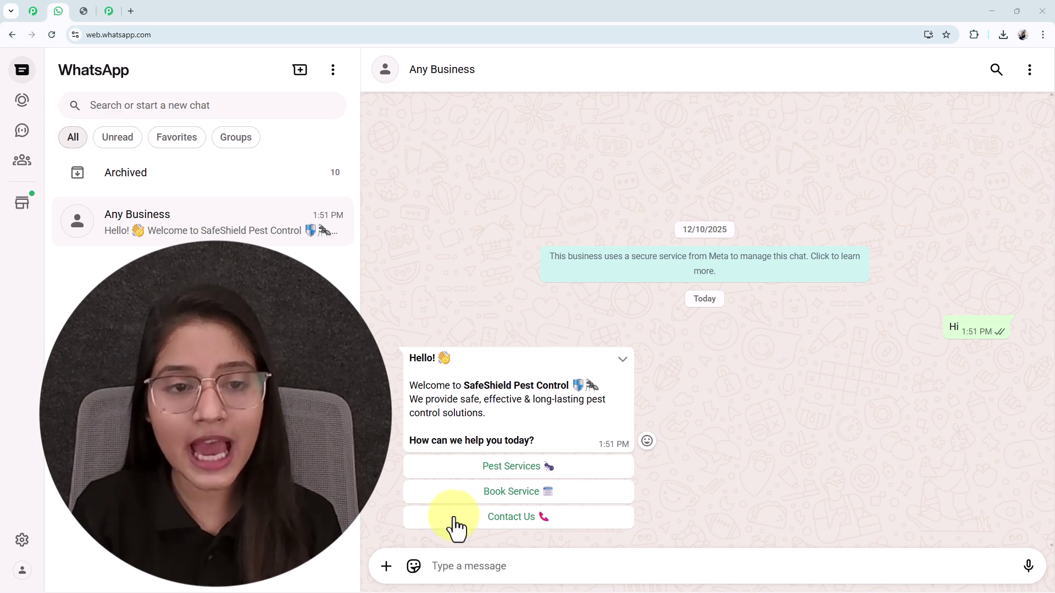
Choose Pest Services, then Book Service, and send Bed Bug Treatment as the pest problem.
left_click(520, 471)
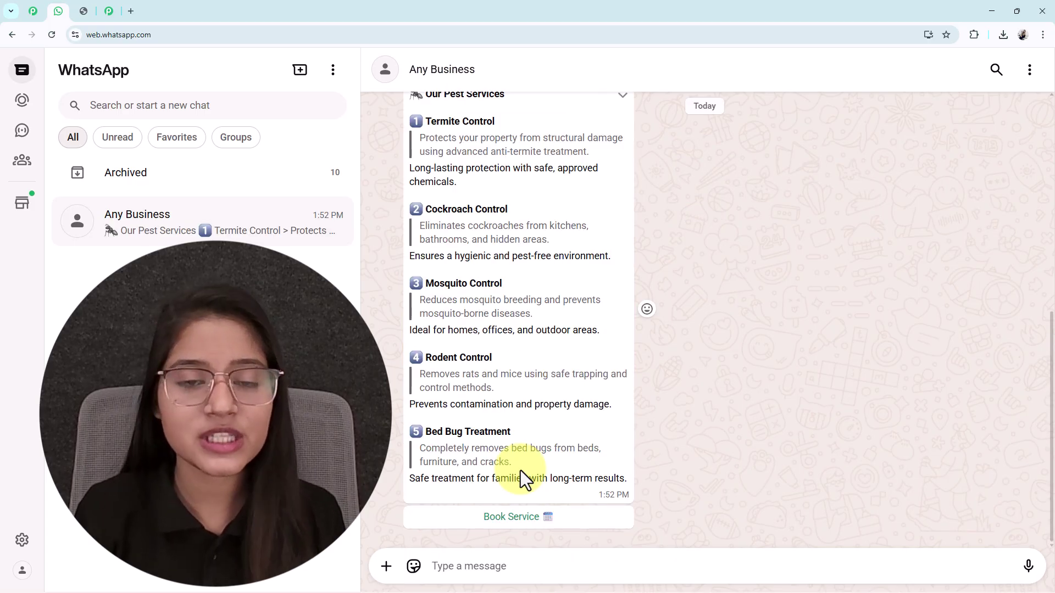
scroll(520, 471, "up", 1)
scroll(520, 470, "up", 4)
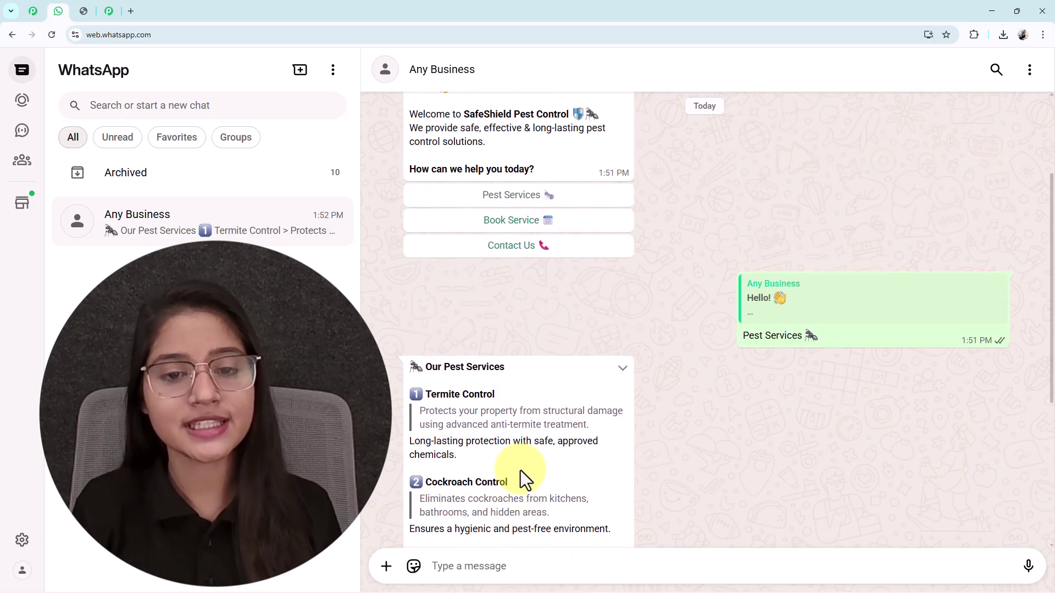
scroll(520, 470, "down", 5)
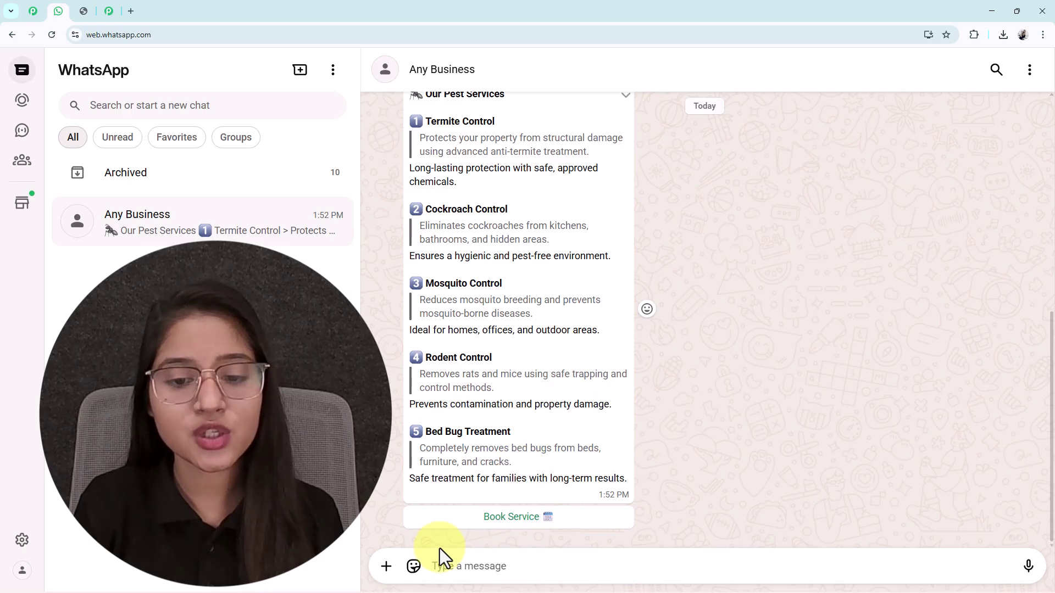
left_click(532, 525)
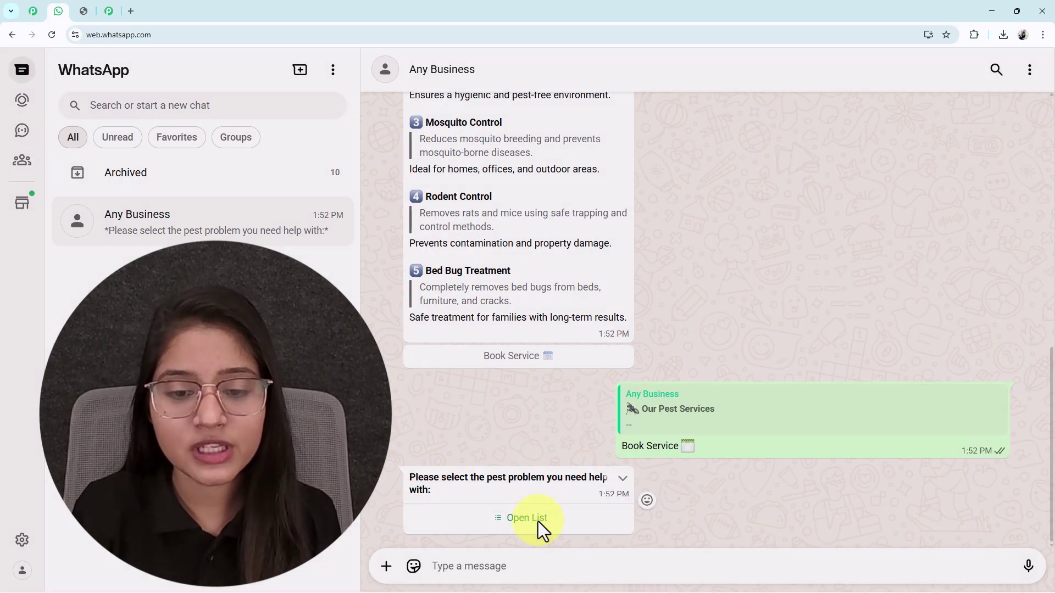
left_click(528, 519)
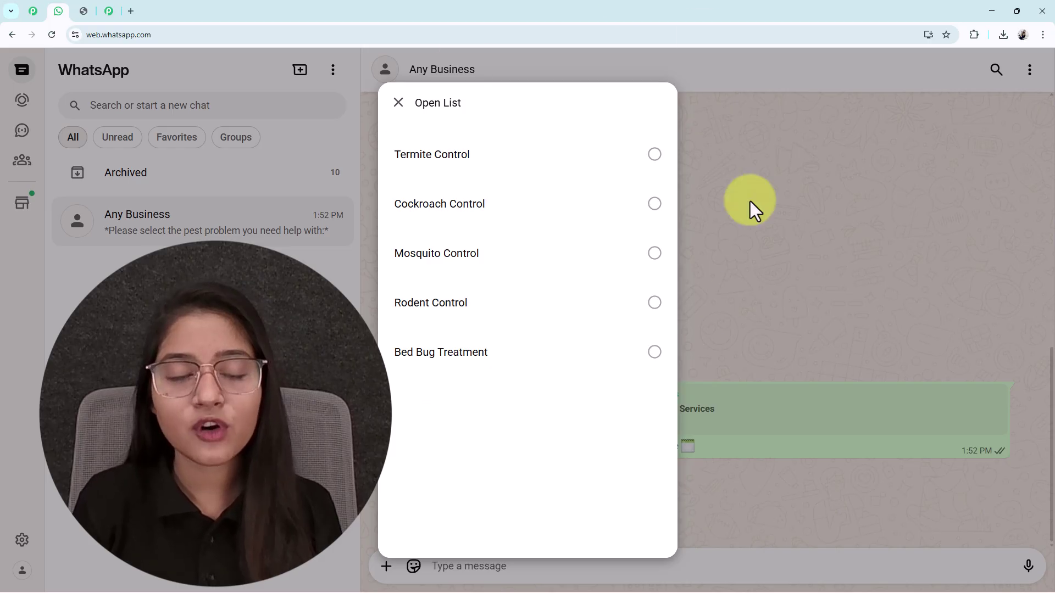
left_click(433, 379)
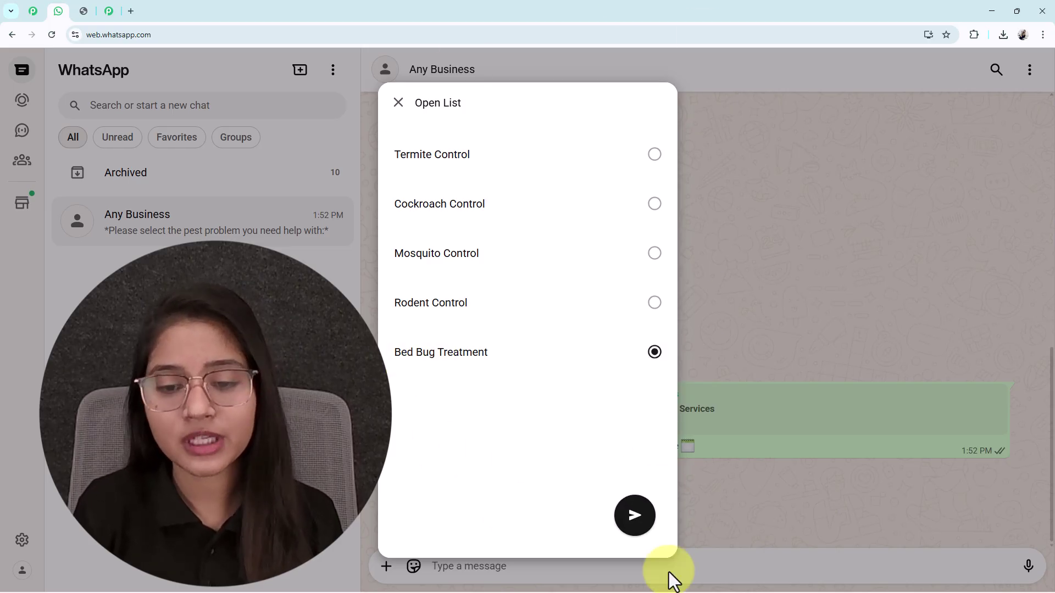
left_click(631, 514)
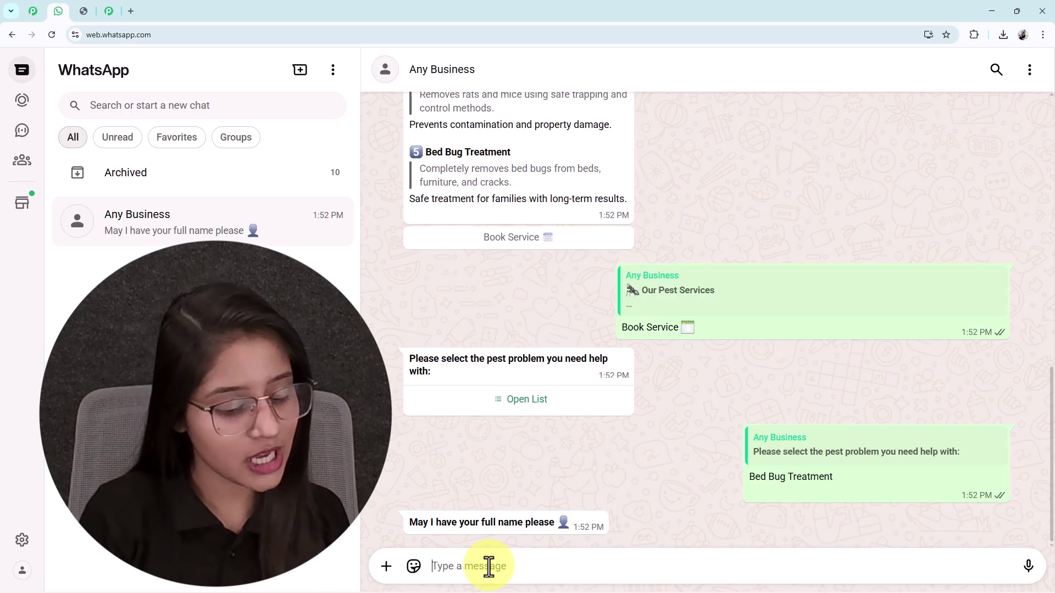
Answer the bot with a test full name, problem description, date 15/01/2026 and a contact number.
type("Test")
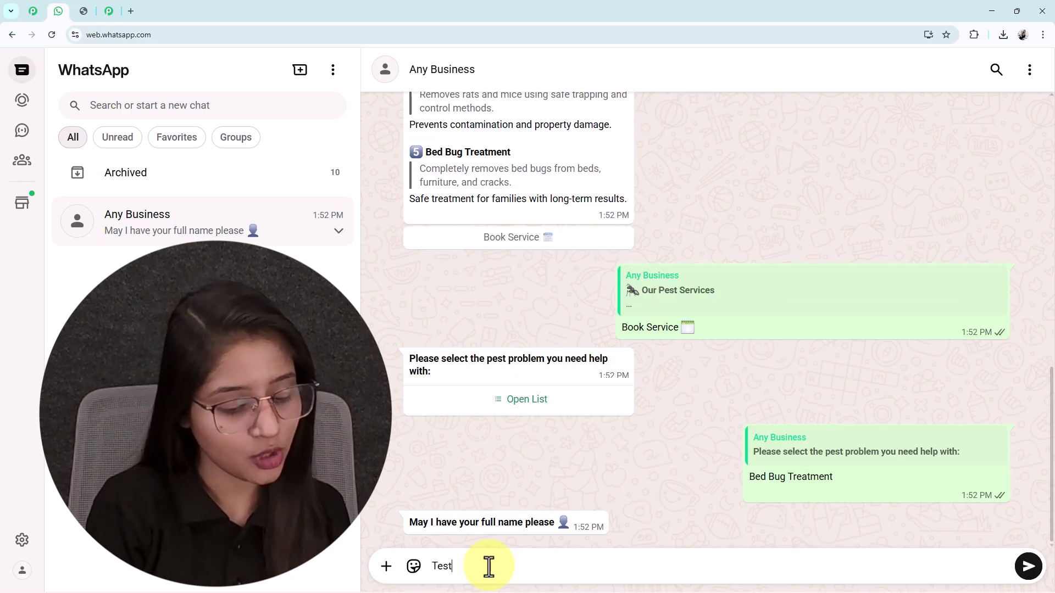
type(" USer")
key("Return")
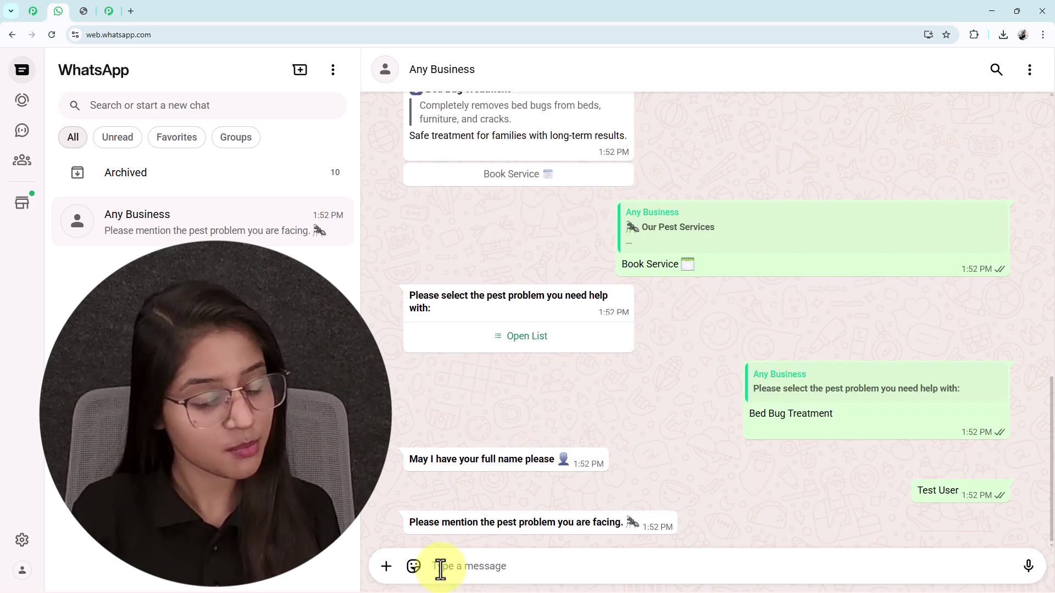
type("Bed bug infestation in the bedroom and mattress area. Noticing frequent bites and visible bugs. Looking for an effective and safe treatment solution.")
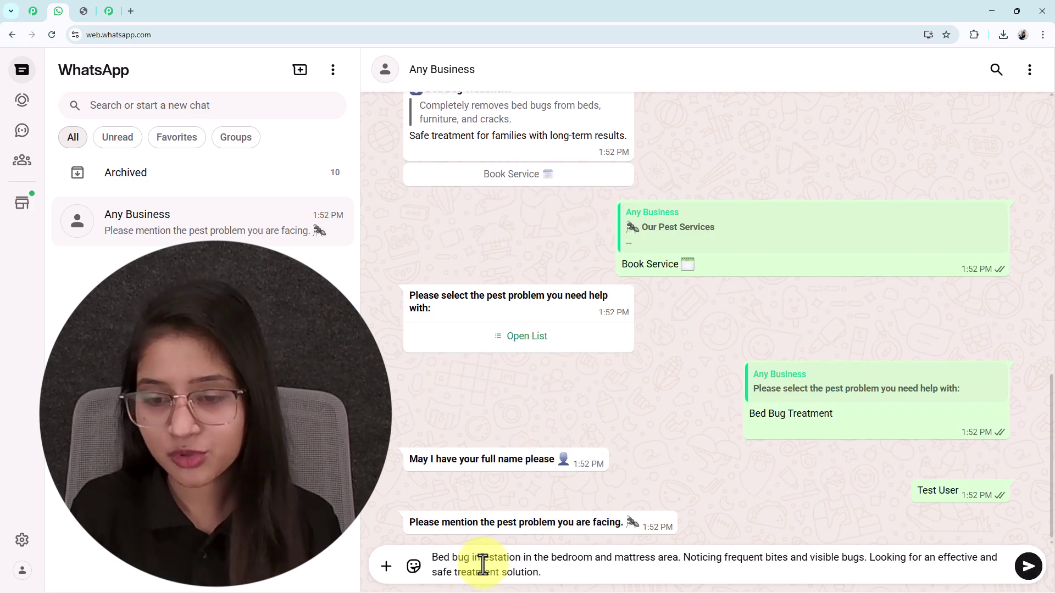
key("Return")
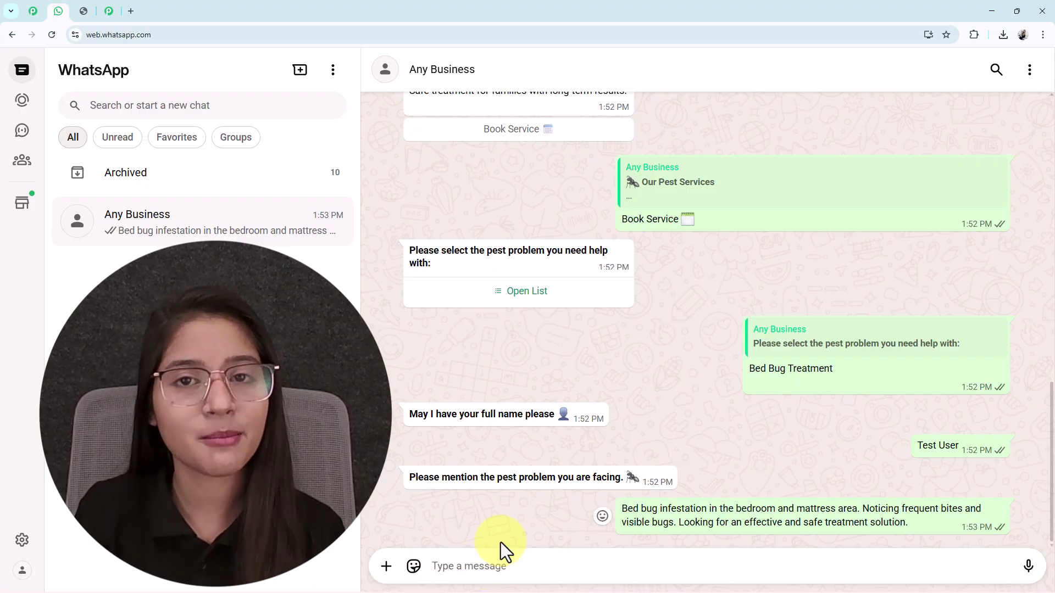
type("B")
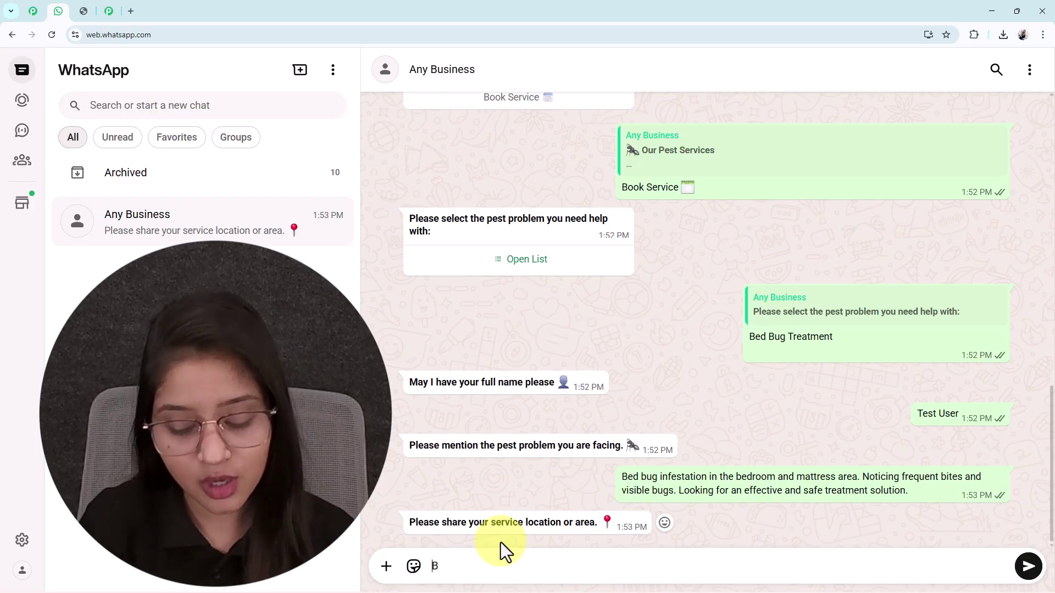
key("BackSpace")
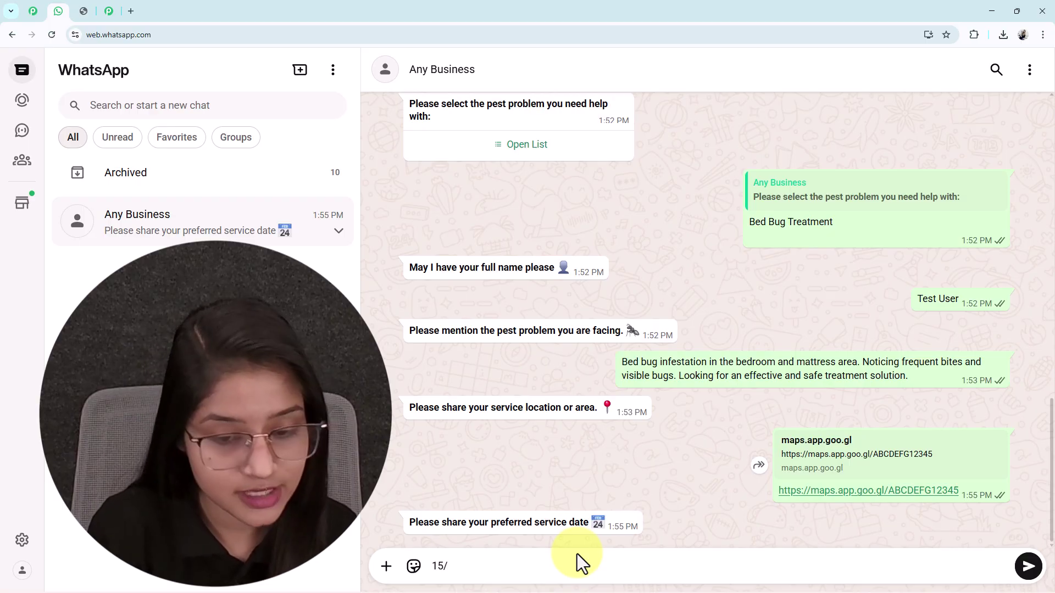
type("01/2026")
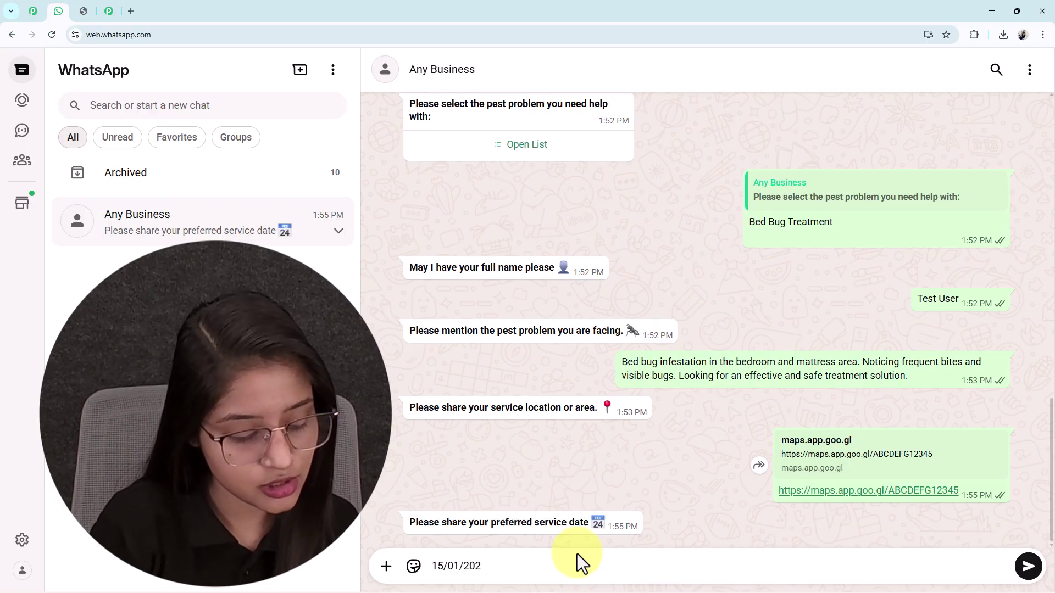
key("Return")
type("8989898989")
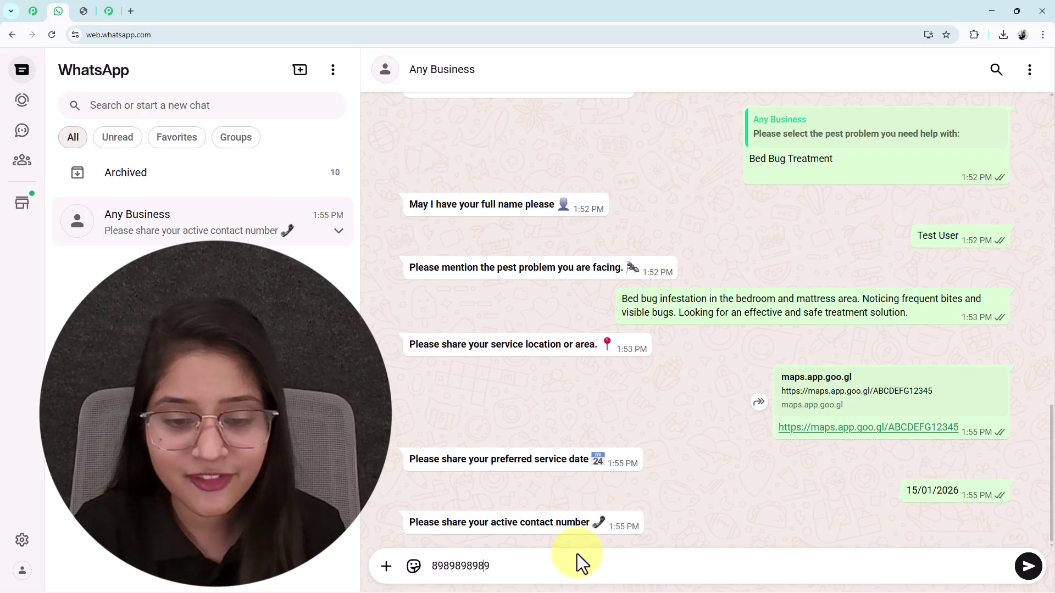
key("Return")
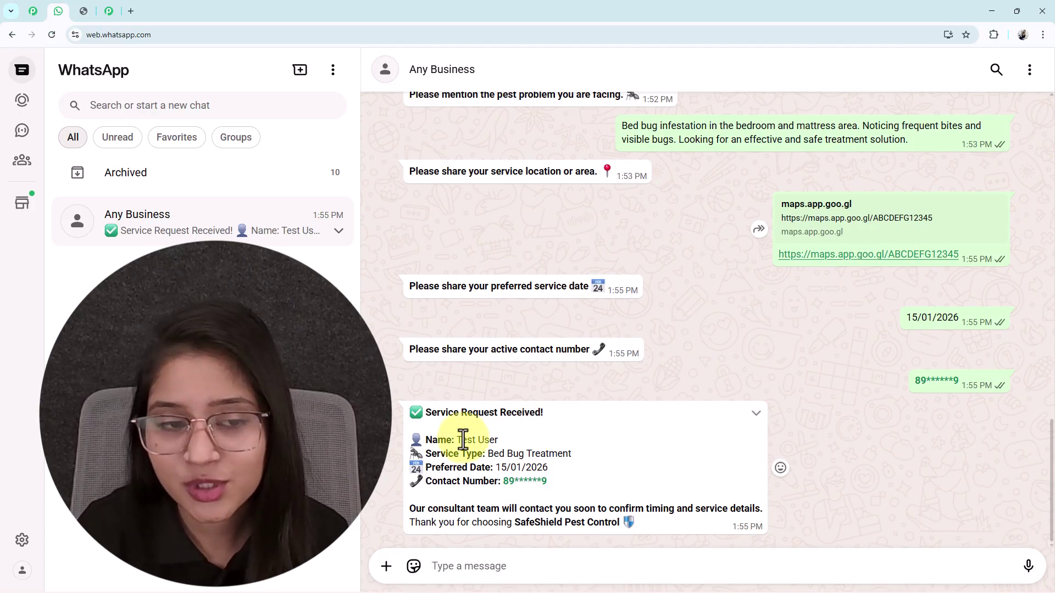
left_click_drag(462, 440, 536, 439)
scroll(982, 282, "up", 5)
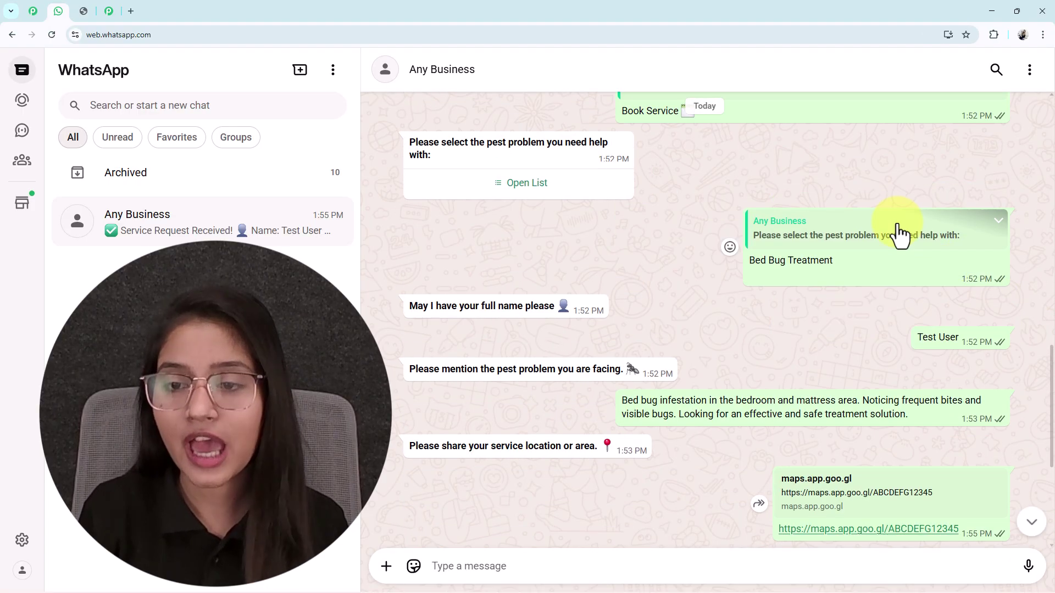
triple_click(940, 337)
scroll(604, 412, "down", 5)
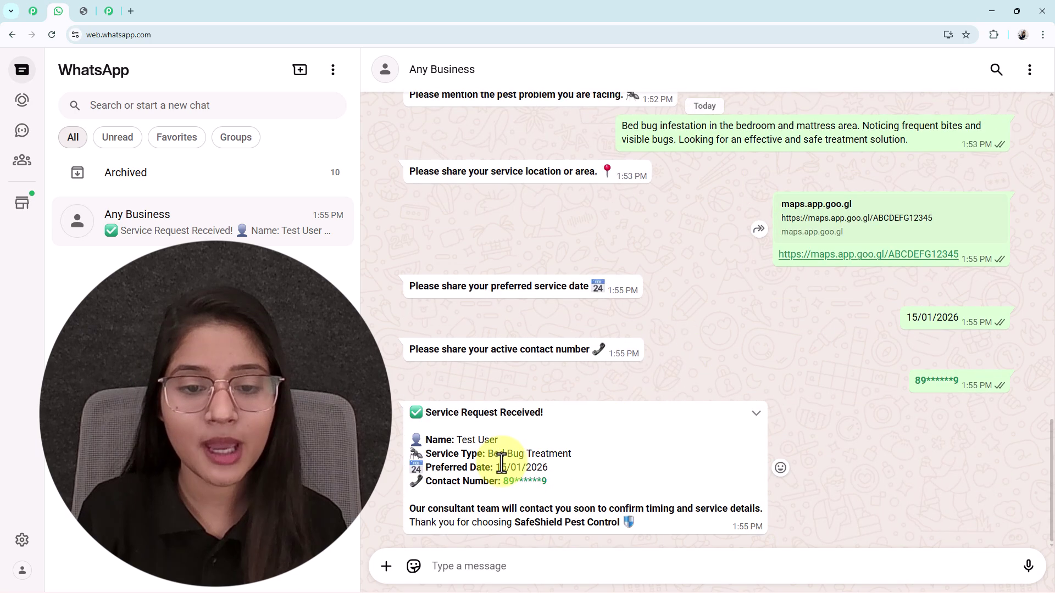
scroll(561, 450, "up", 2)
scroll(561, 450, "down", 2)
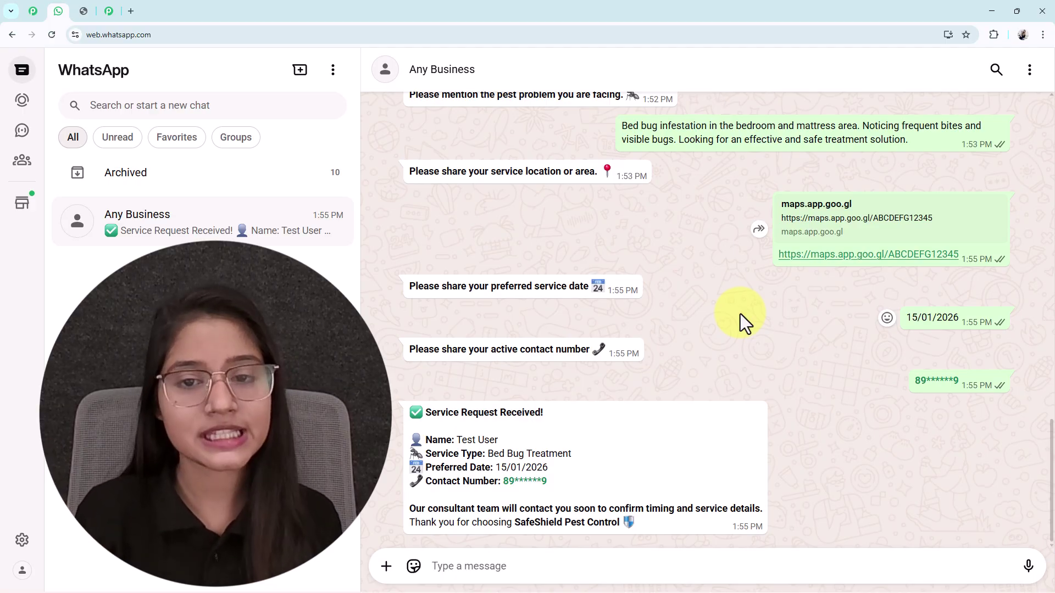
left_click(85, 11)
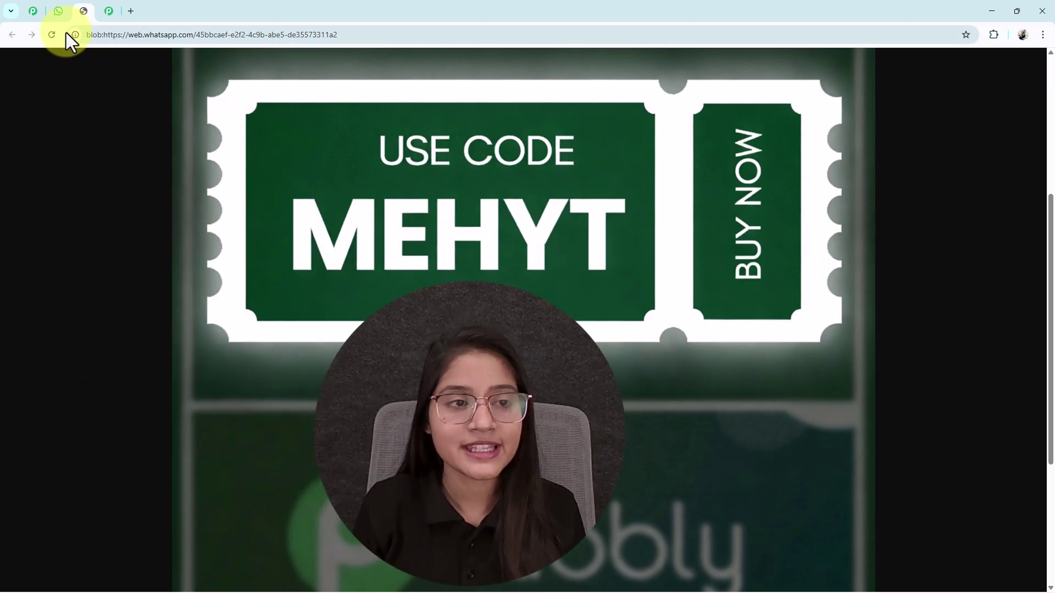
left_click(58, 12)
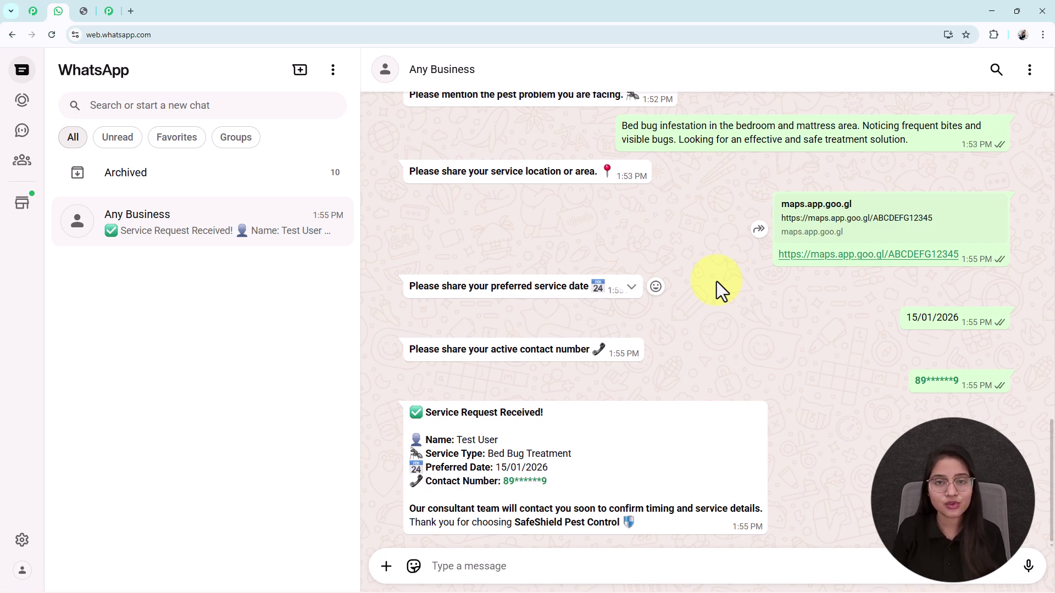
scroll(717, 281, "up", 5)
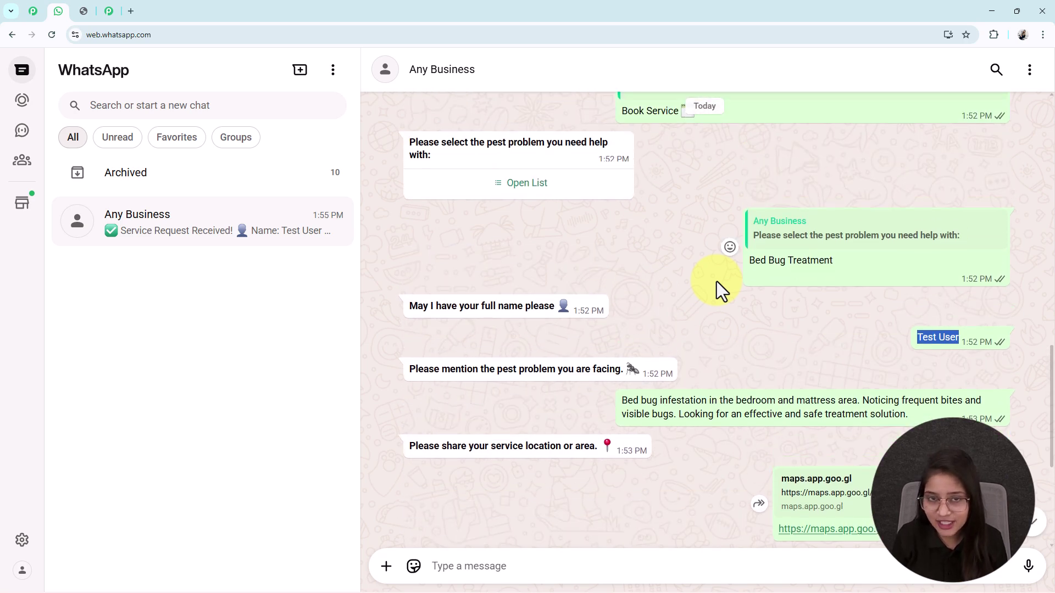
scroll(717, 281, "down", 5)
Load pabbly.com/chatflow in a new tab and dismiss the New Year offer popup.
left_click(131, 11)
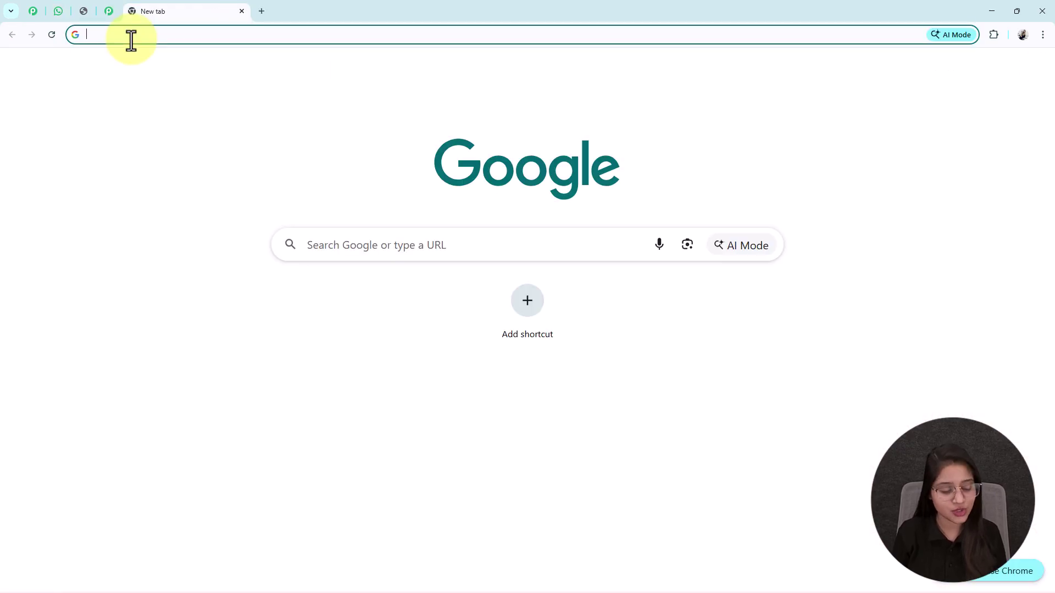
left_click(130, 38)
type("pabbly.com/chatflow")
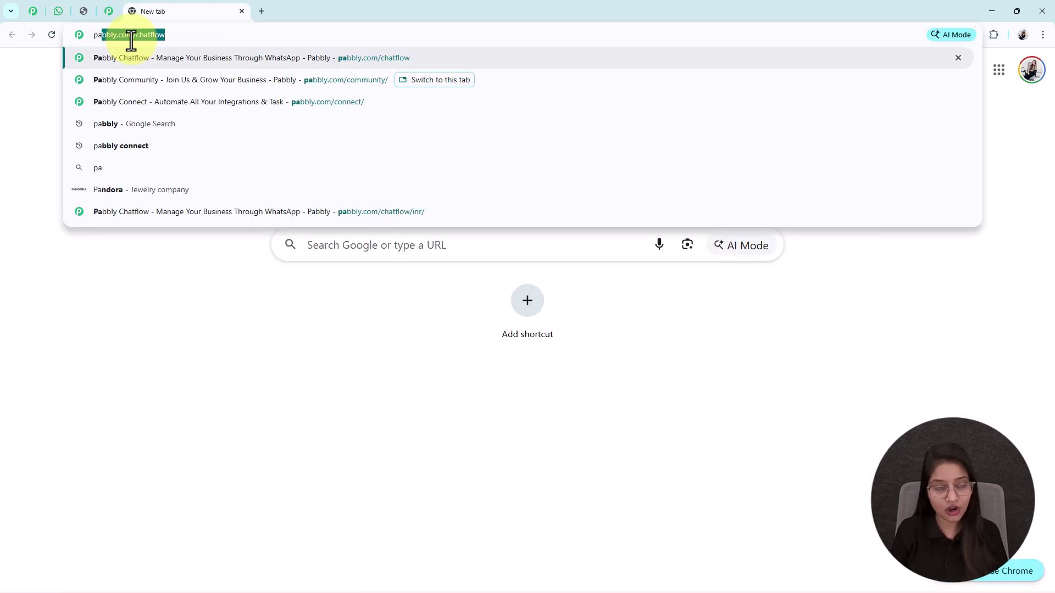
key("Right")
key("Return")
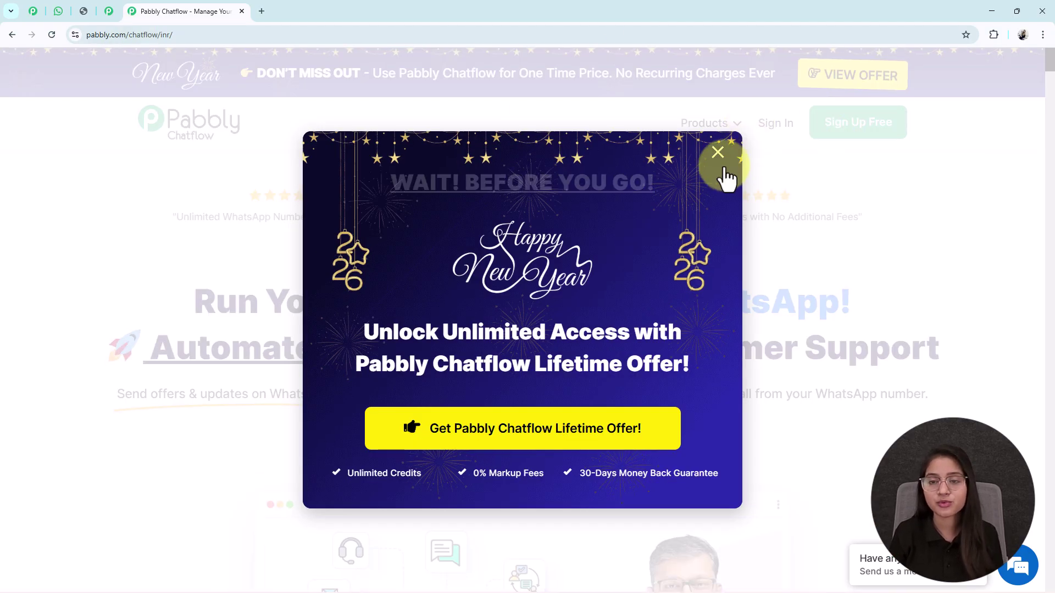
left_click(718, 154)
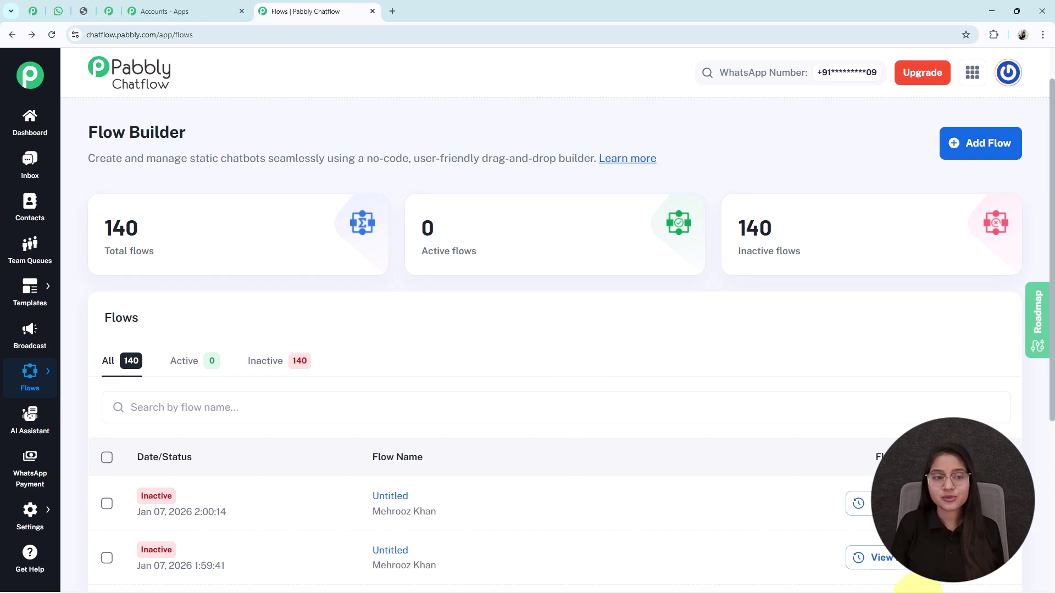
Create a new flow and begin renaming the Untitled flow to 'Build a Professional Service Bot in Minutes'.
left_click(989, 144)
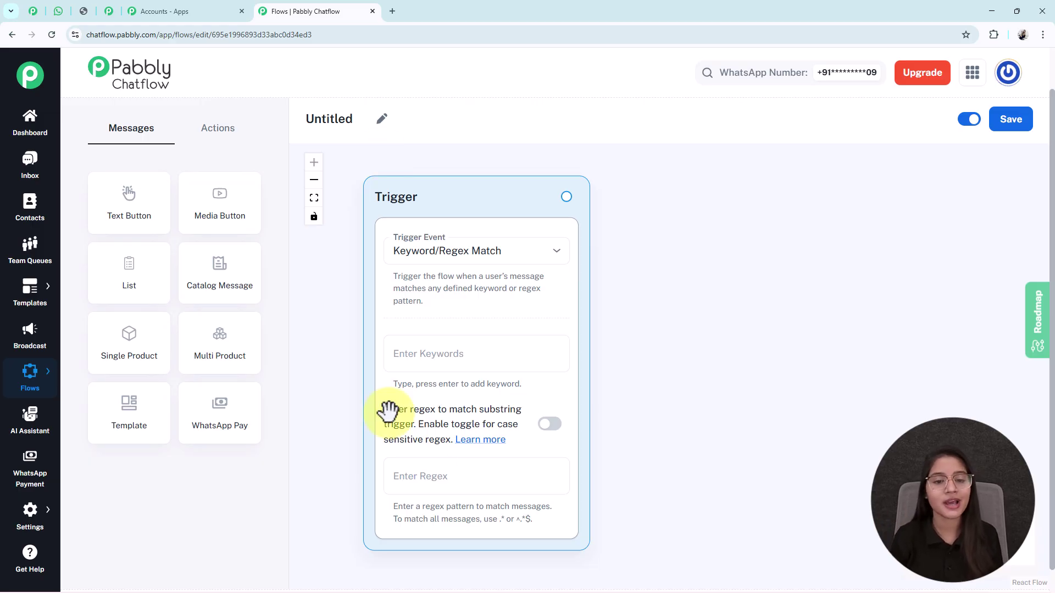
left_click(356, 120)
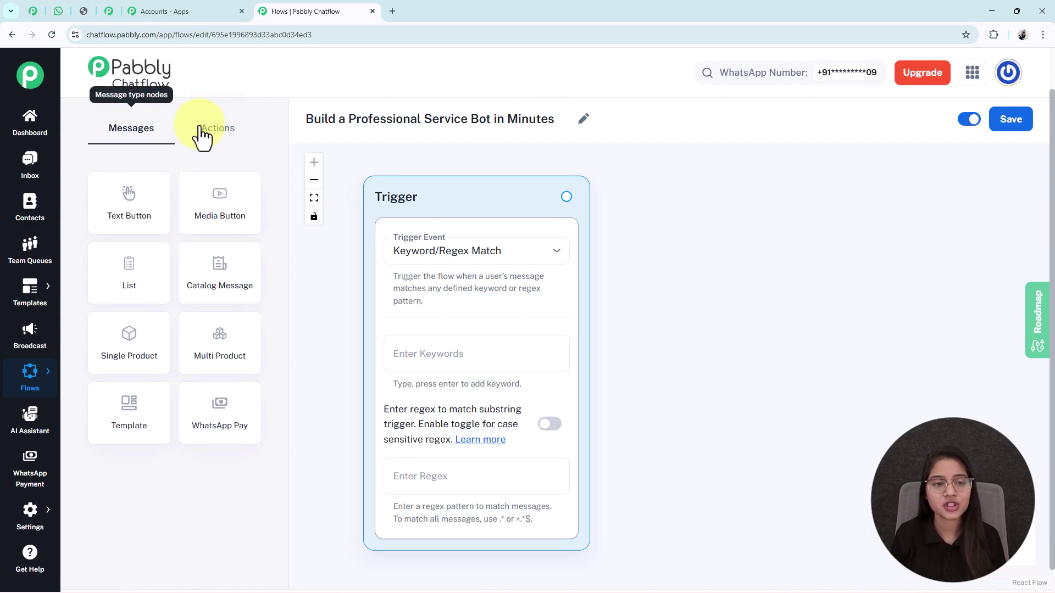
Save the flow and confirm Keyword/Regex Match as its trigger event.
left_click(218, 130)
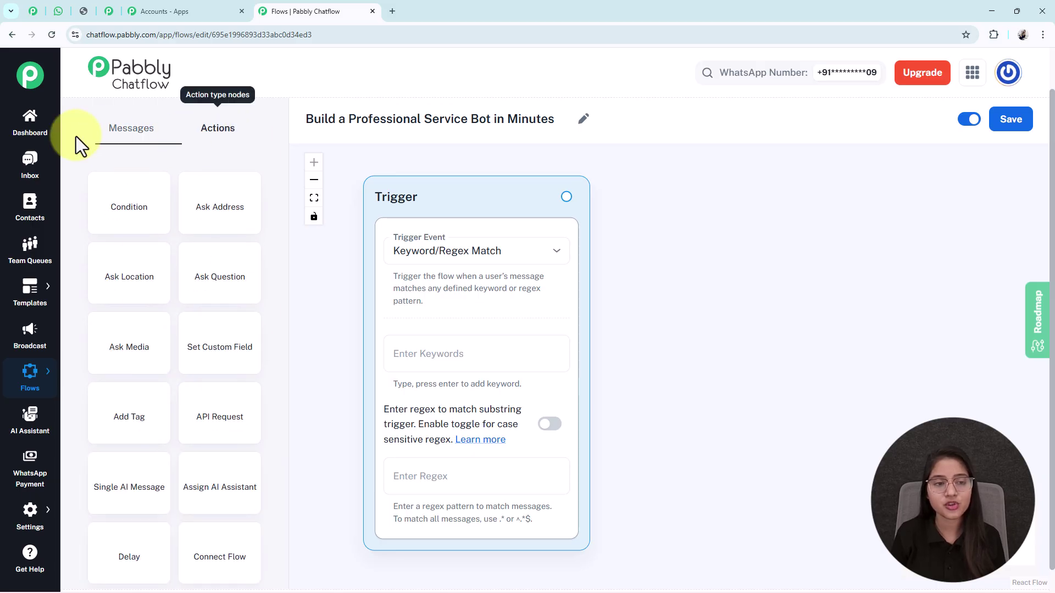
left_click(133, 129)
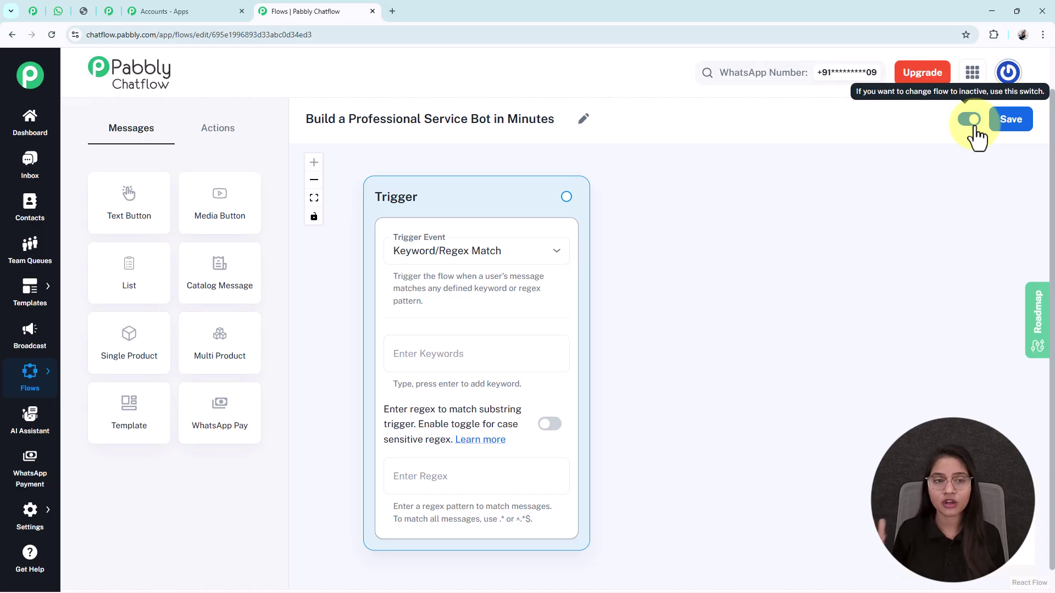
left_click(1015, 127)
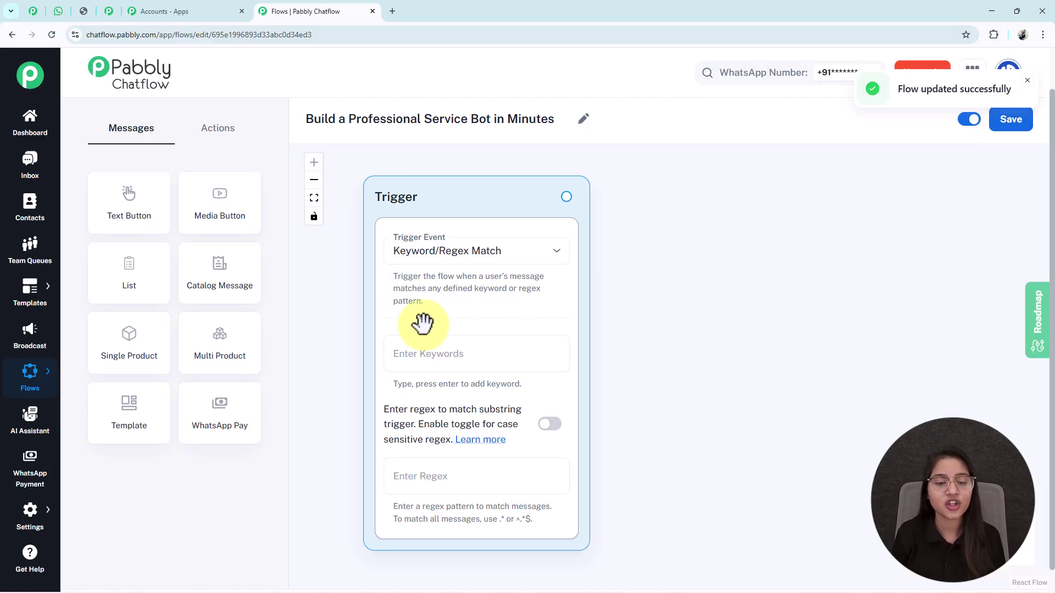
left_click(450, 263)
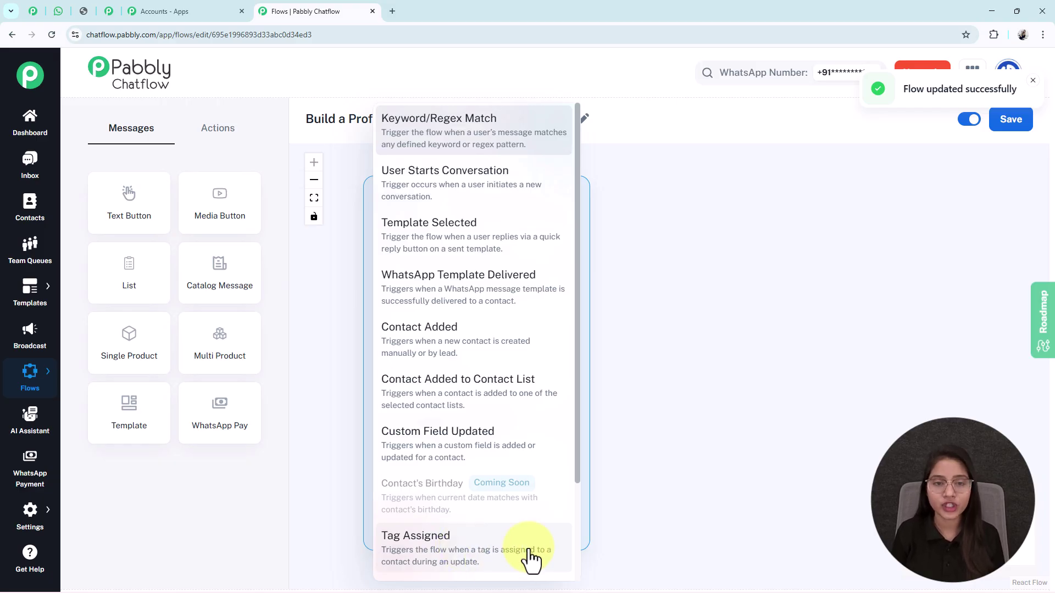
left_click(464, 135)
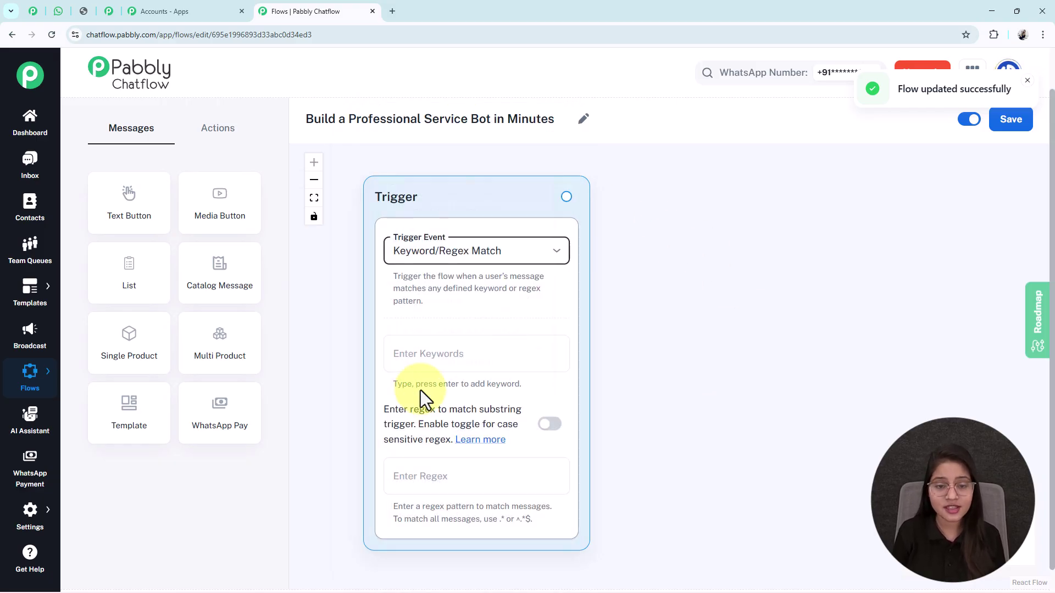
Add 'Hi' and 'Hello' as the trigger keywords.
left_click(438, 354)
type("Hi")
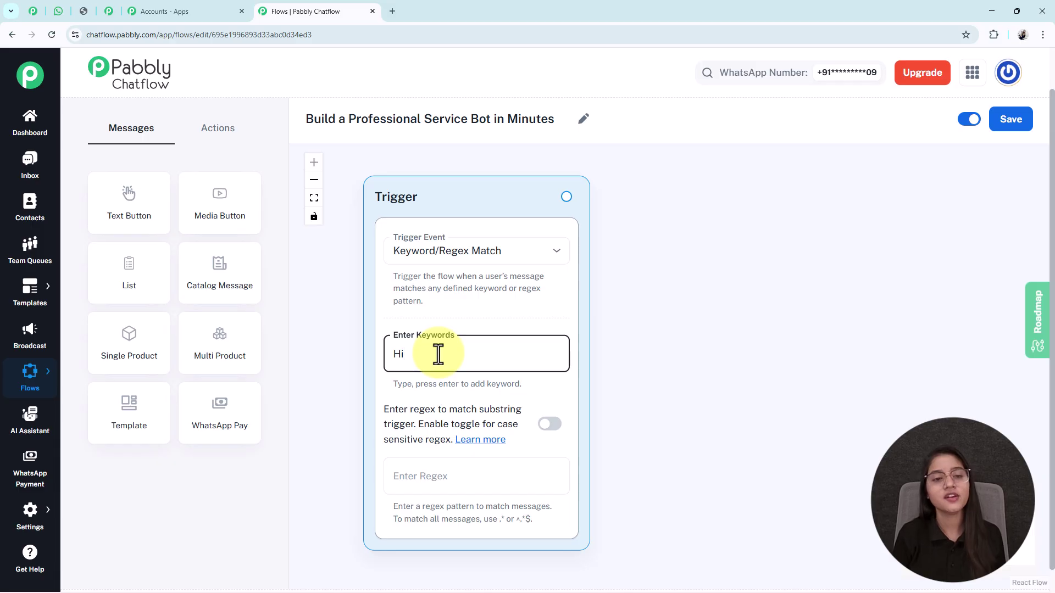
key("Return")
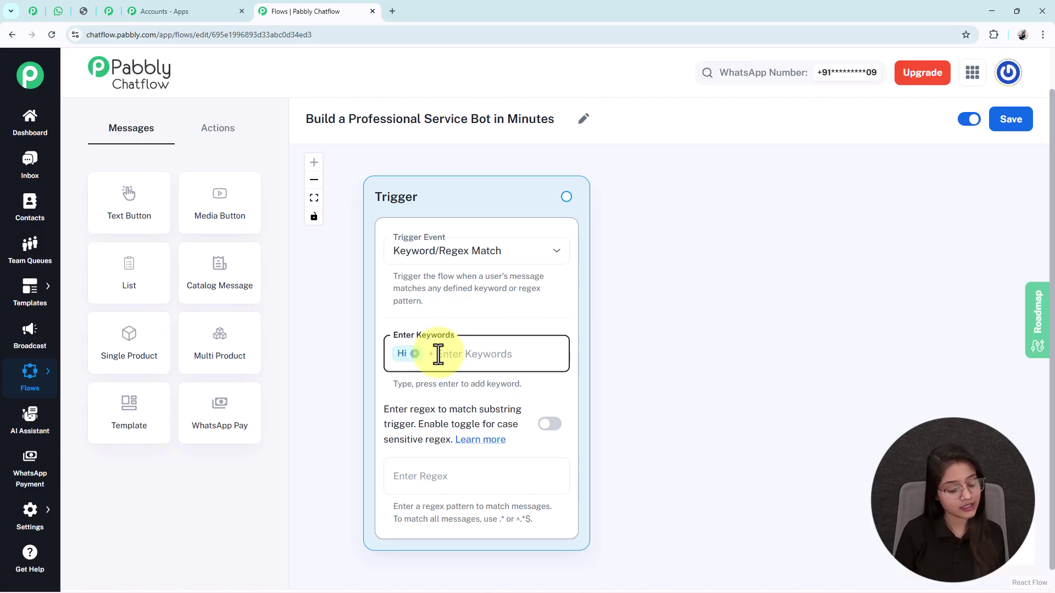
type("Hello")
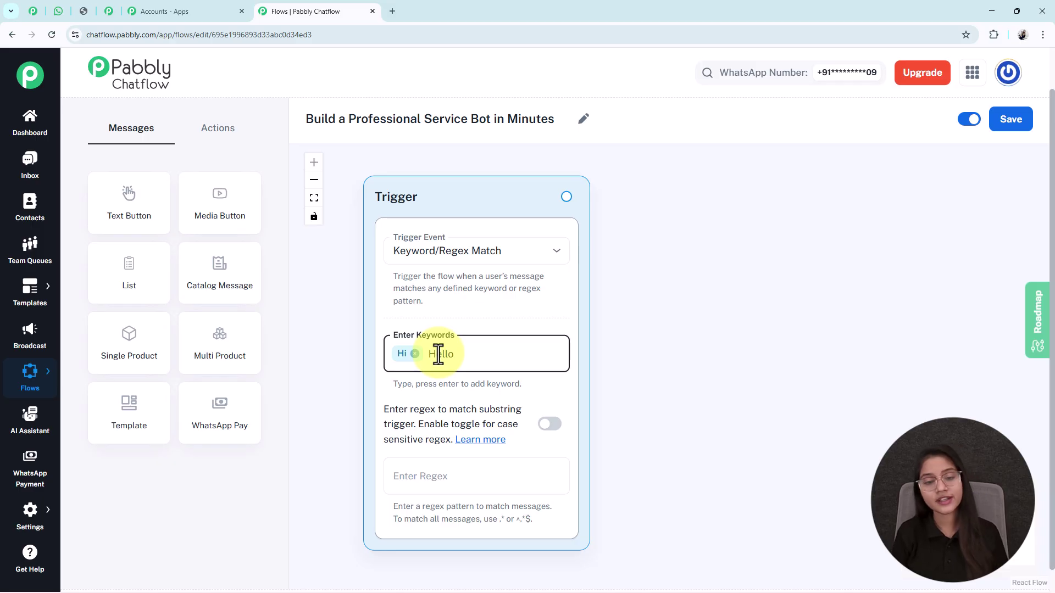
key("Return")
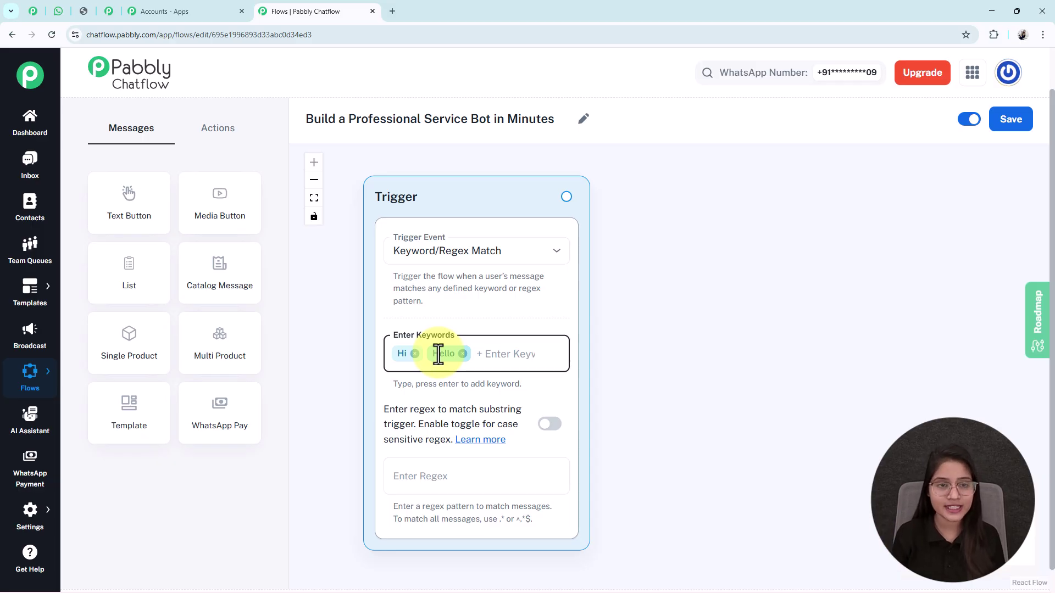
Add a Text Button node with the SafeShield Pest Control welcome text and start its first button.
left_click_drag(128, 204, 702, 222)
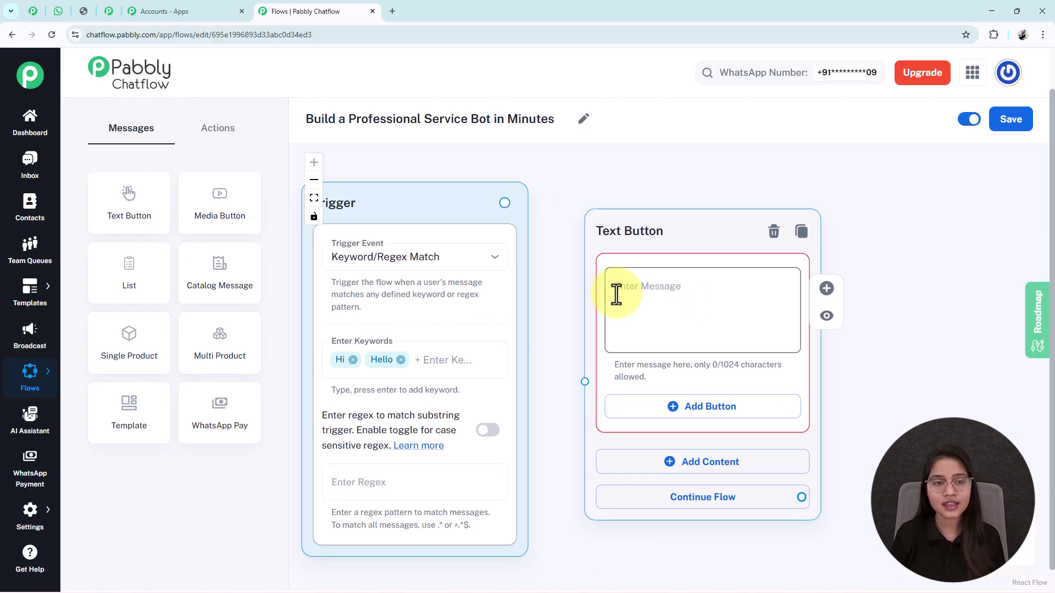
left_click(662, 288)
key("ctrl+v")
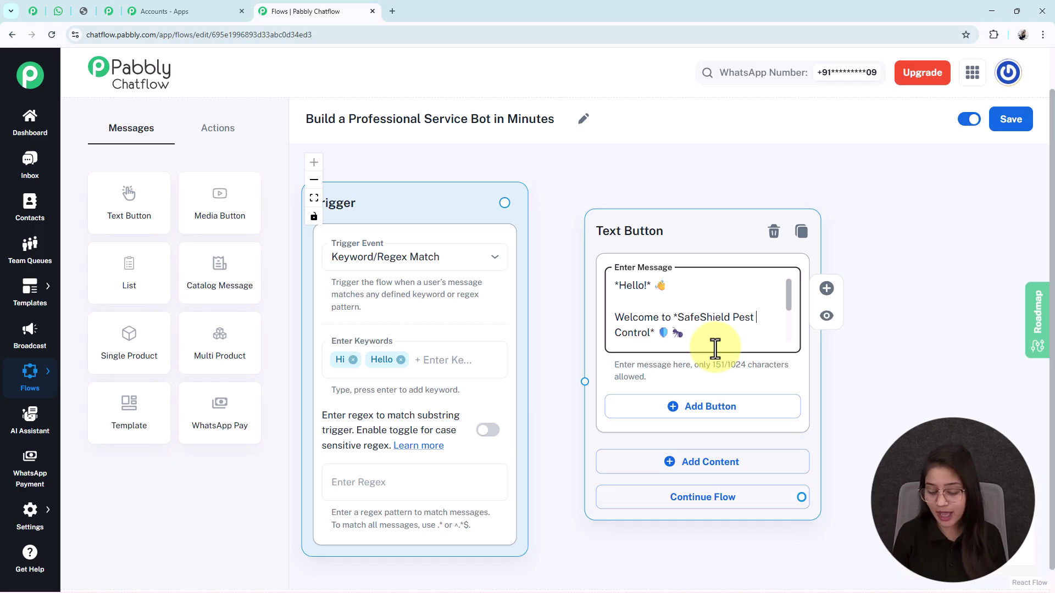
double_click(702, 318)
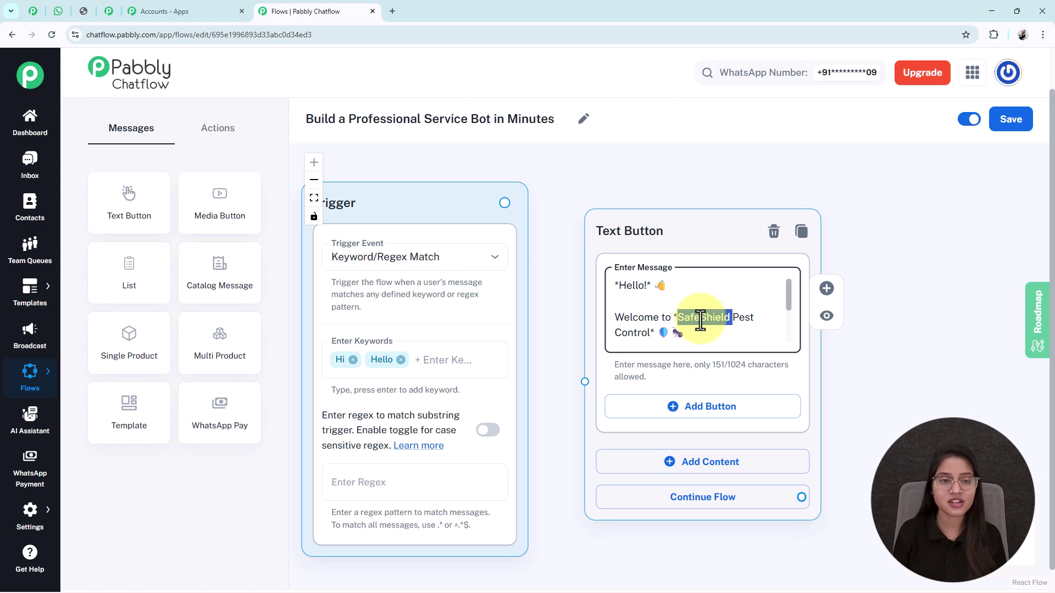
left_click(701, 321)
scroll(700, 321, "down", 2)
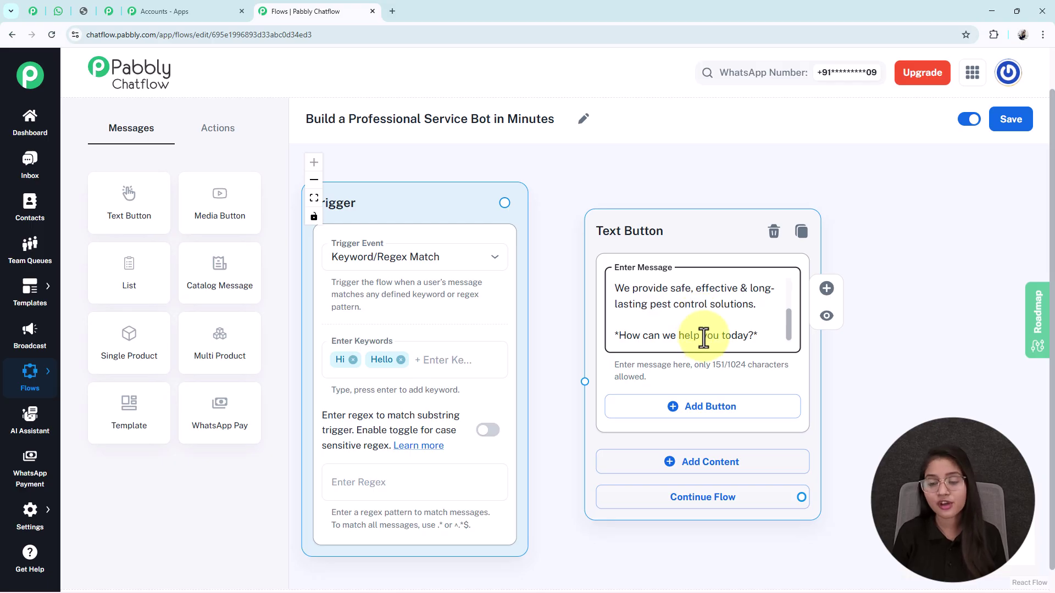
left_click(683, 411)
left_click(402, 294)
Save a 'Pest Services' quick-reply button on the welcome message.
type("Pest Services 🐜")
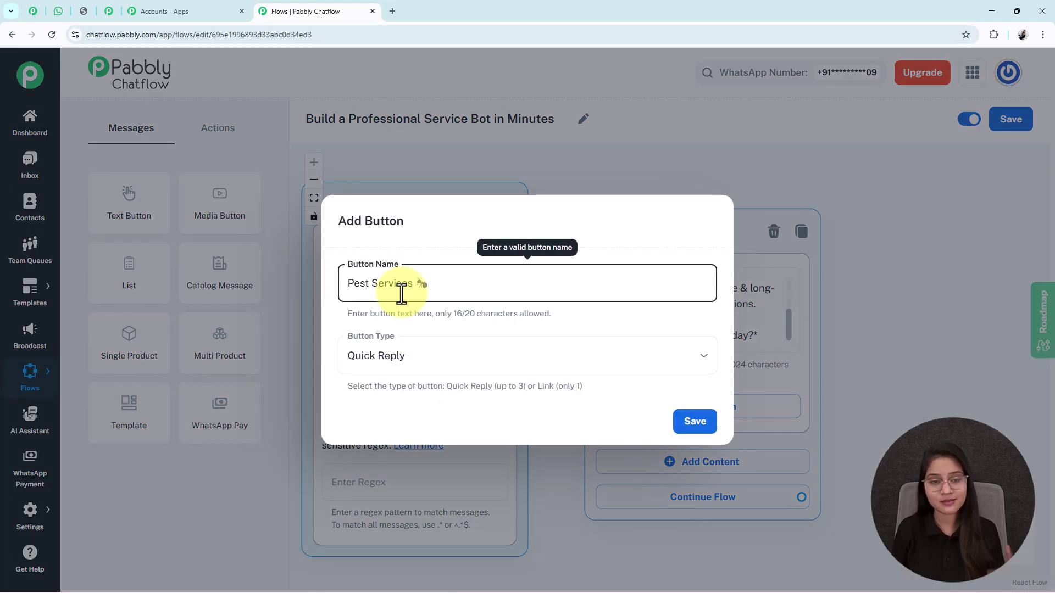
left_click(405, 368)
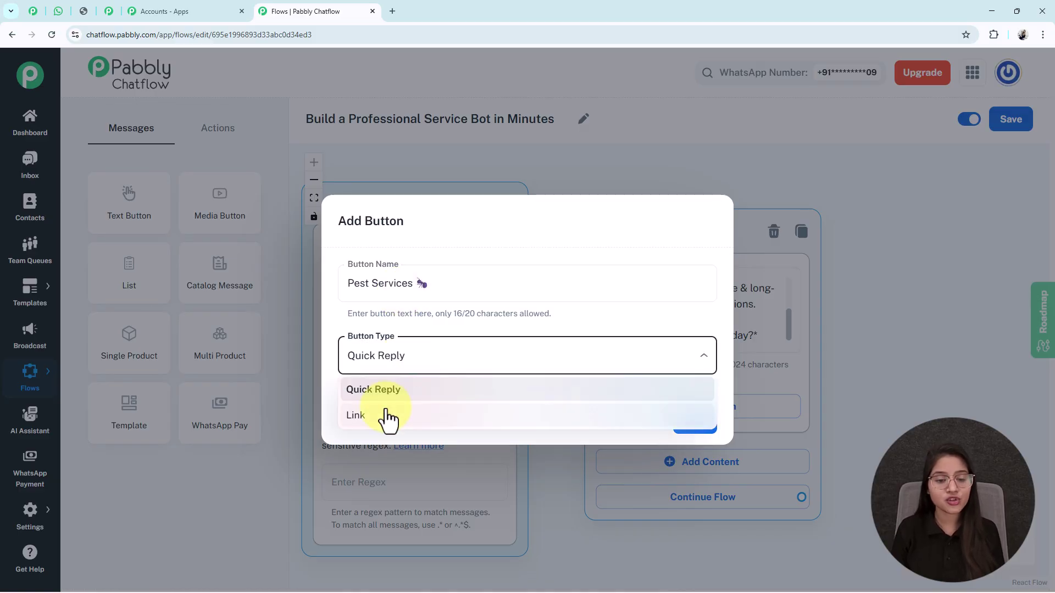
left_click(393, 390)
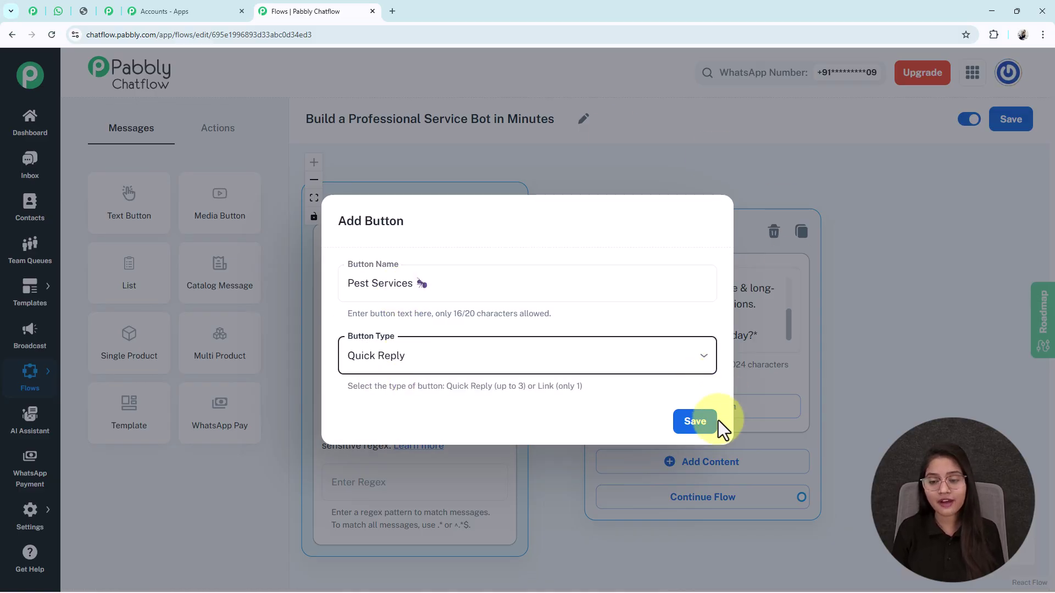
left_click(694, 428)
Add a 'Book Service' quick-reply button and begin a third button.
left_click_drag(926, 377, 857, 295)
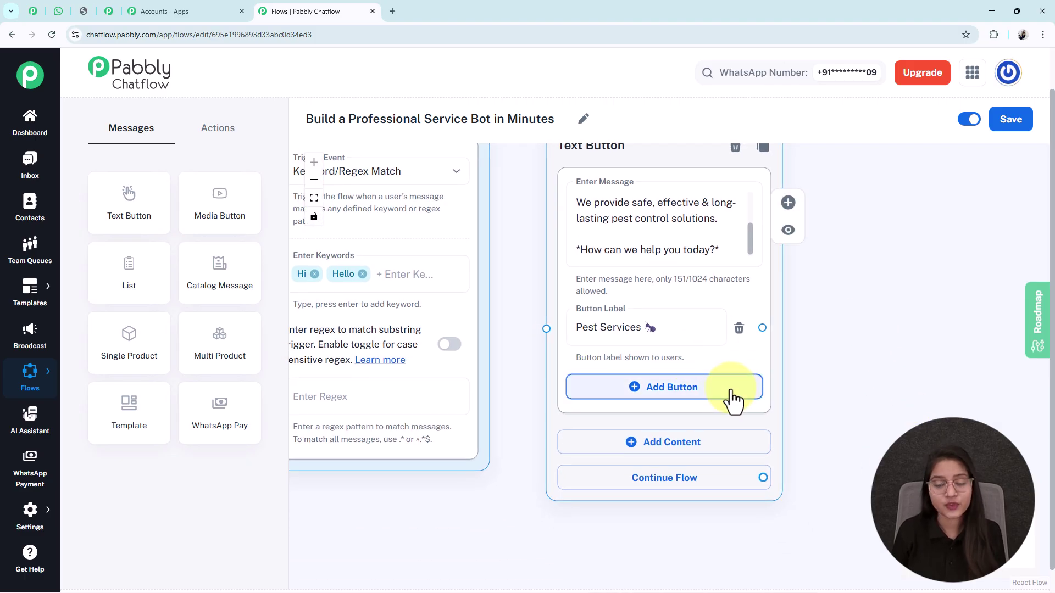
left_click_drag(879, 381, 848, 385)
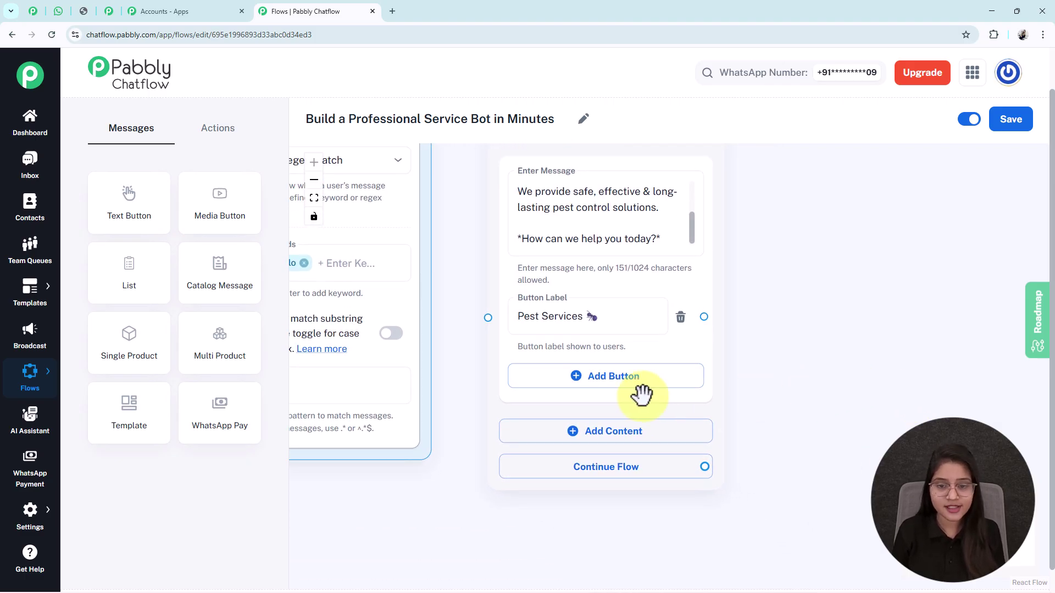
left_click(670, 396)
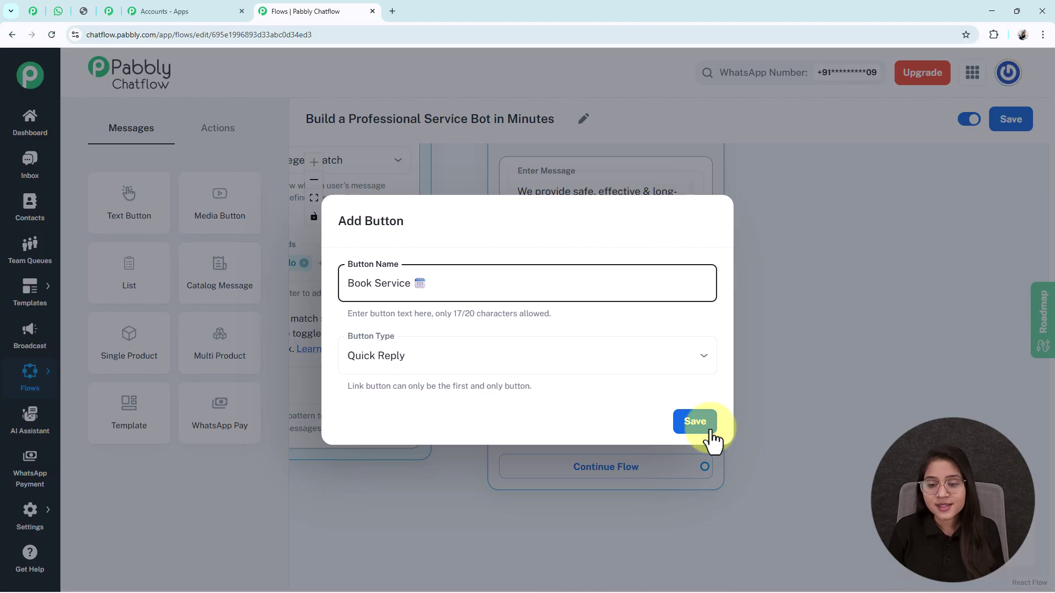
left_click(695, 426)
left_click(599, 445)
Save a 'Contact Us 📞' quick-reply button on the welcome message.
type("Contact Us 📞")
left_click(694, 422)
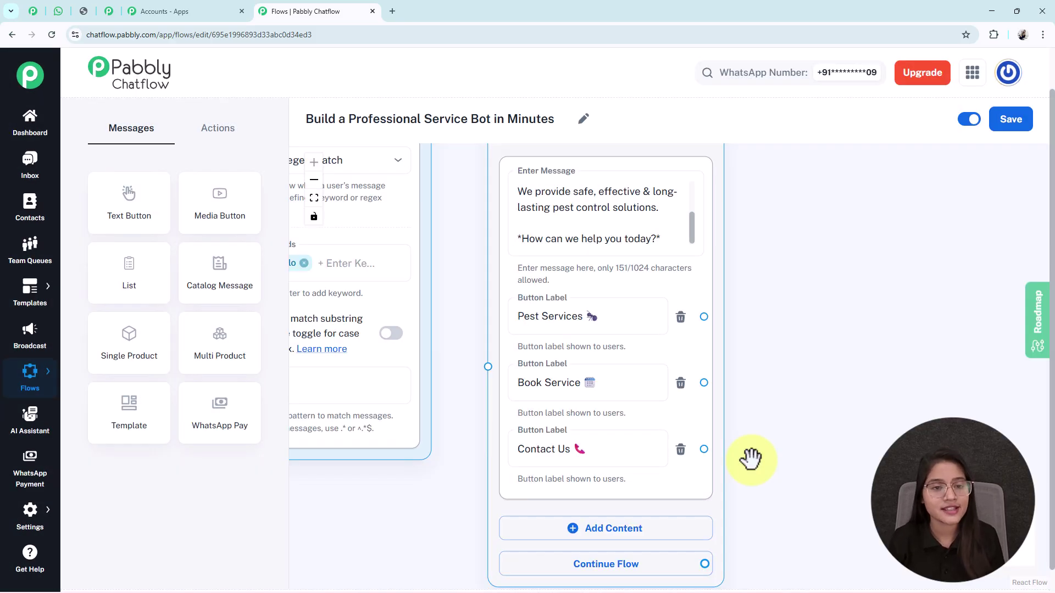
scroll(751, 459, "down", 3)
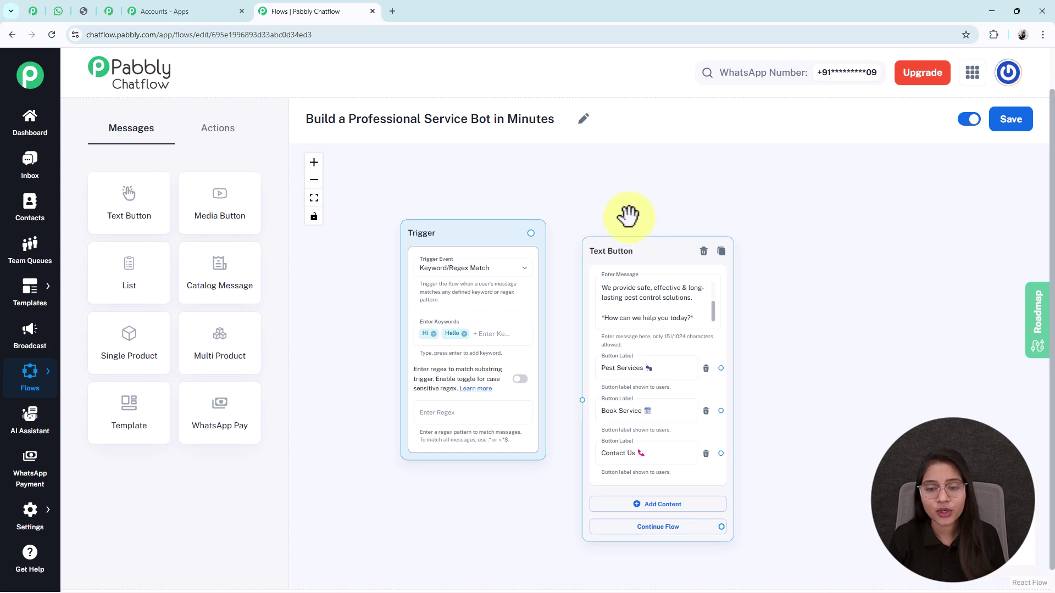
Connect the trigger to the welcome message and branch a new step from Pest Services.
left_click_drag(531, 233, 580, 378)
left_click_drag(805, 414, 627, 396)
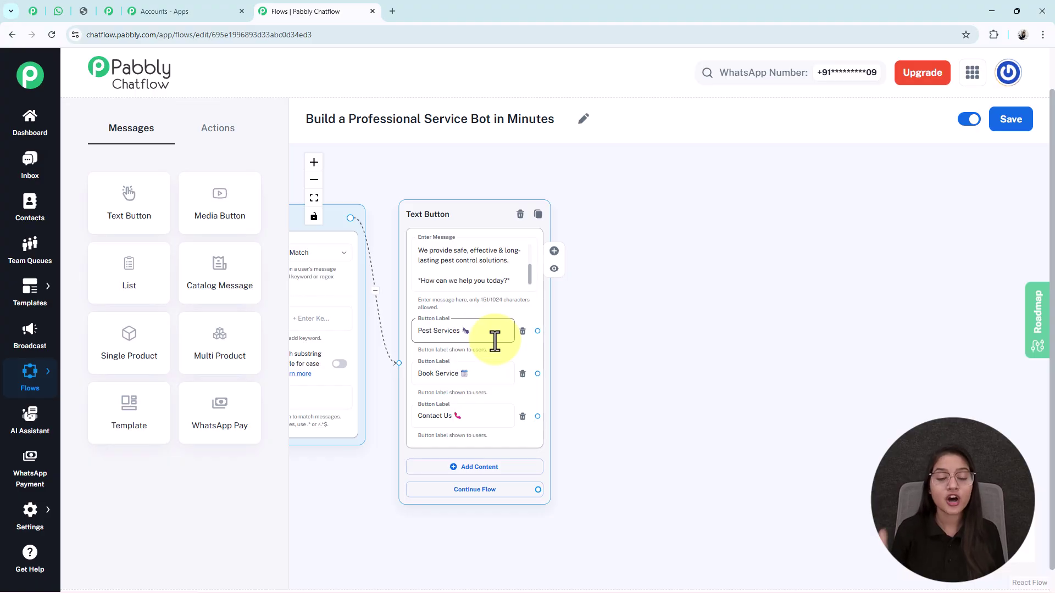
left_click_drag(538, 330, 672, 250)
Make the new step a text-button message holding the pest treatment descriptions.
left_click(665, 277)
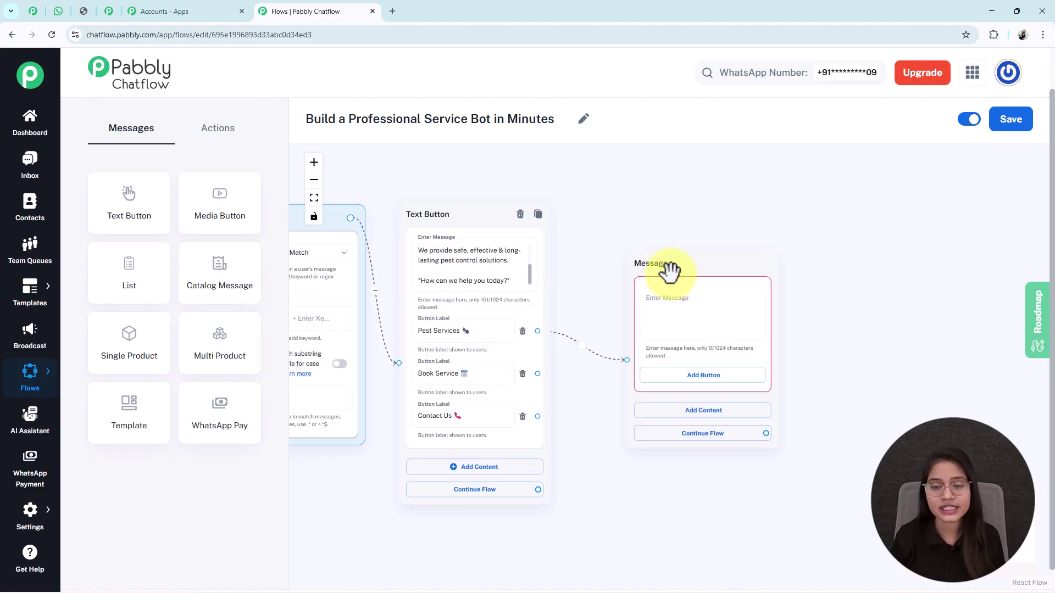
left_click_drag(889, 306, 843, 318)
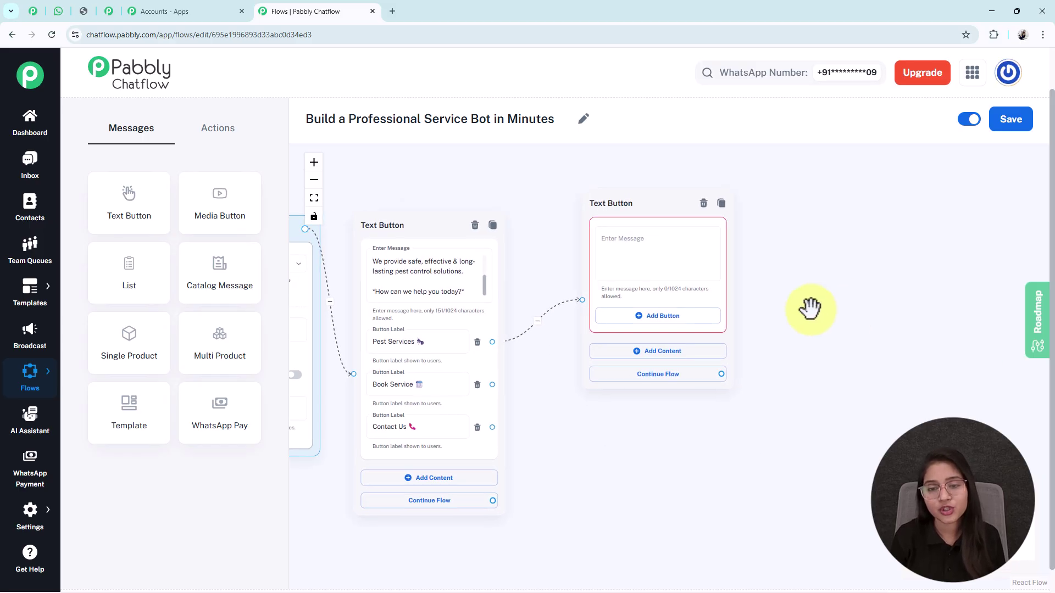
left_click_drag(650, 205, 635, 213)
left_click(636, 241)
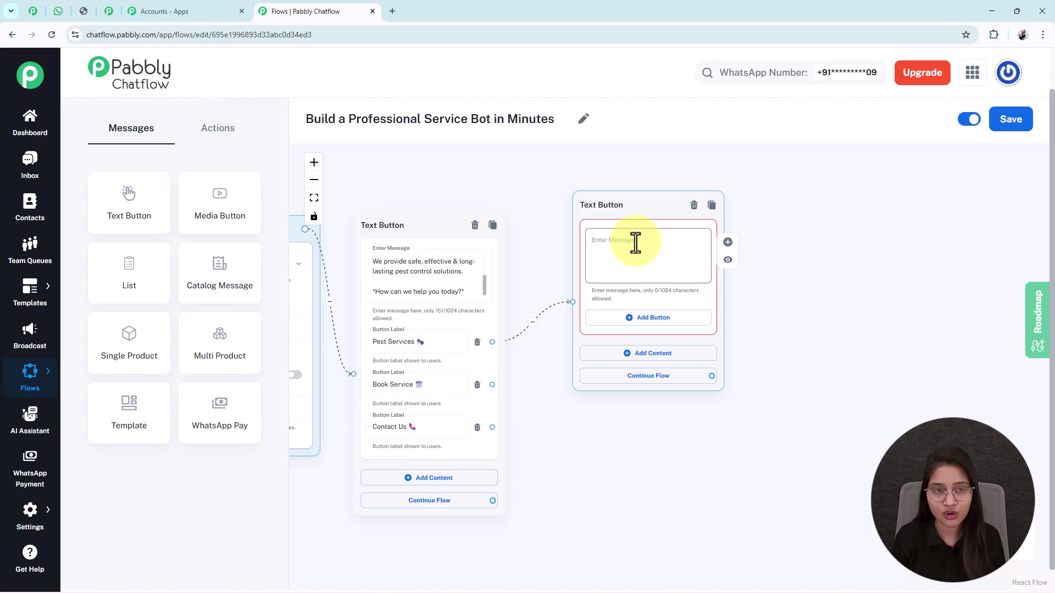
key("ctrl+v")
Give the pest services message a 'Book Service' quick-reply button.
left_click(607, 325)
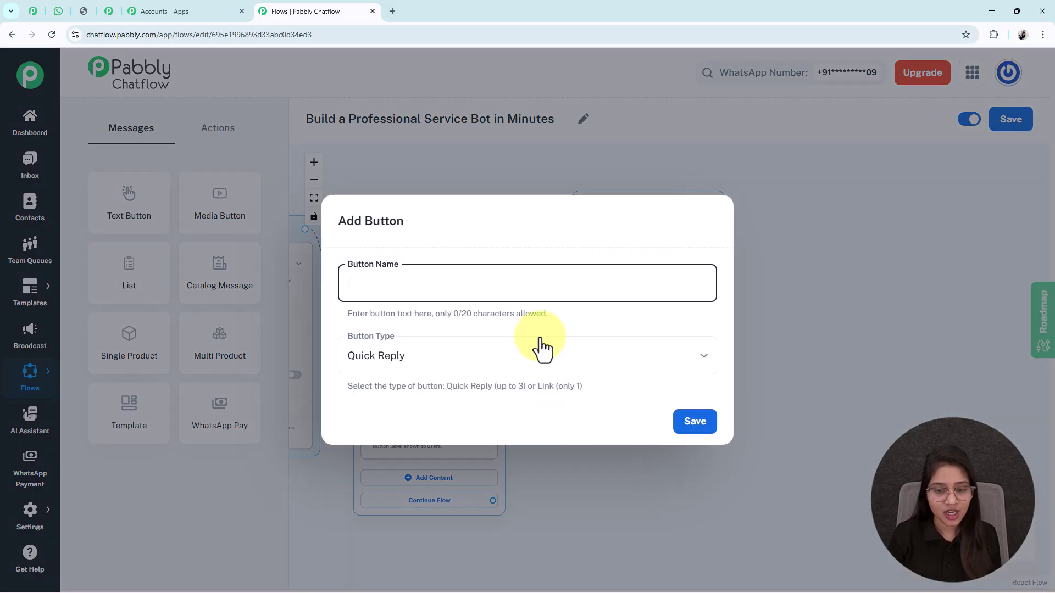
left_click(388, 251)
left_click(474, 298)
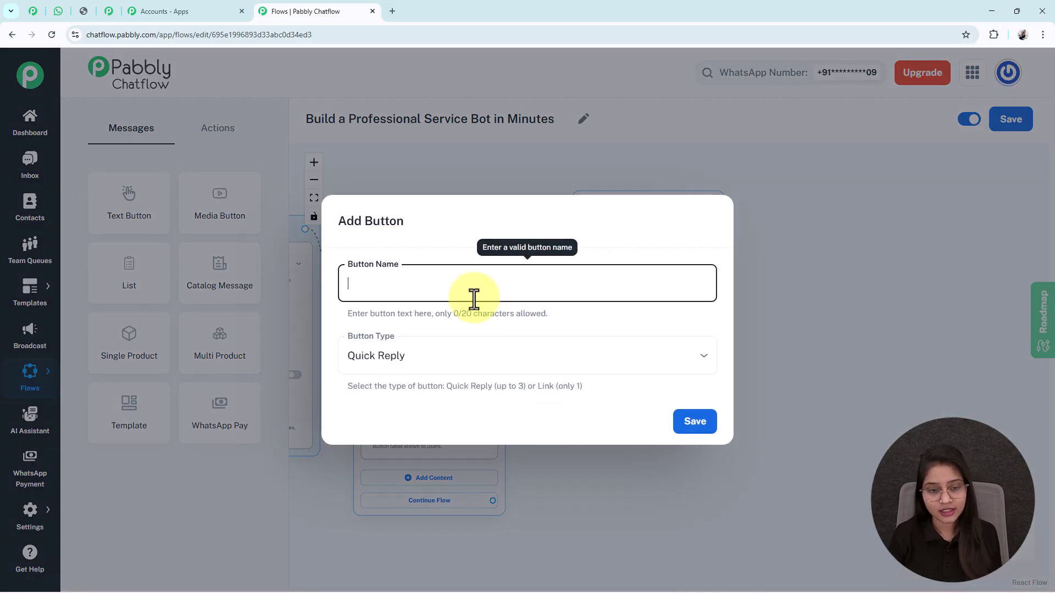
type("Book Service 🗓")
left_click(698, 430)
left_click_drag(725, 503, 709, 505)
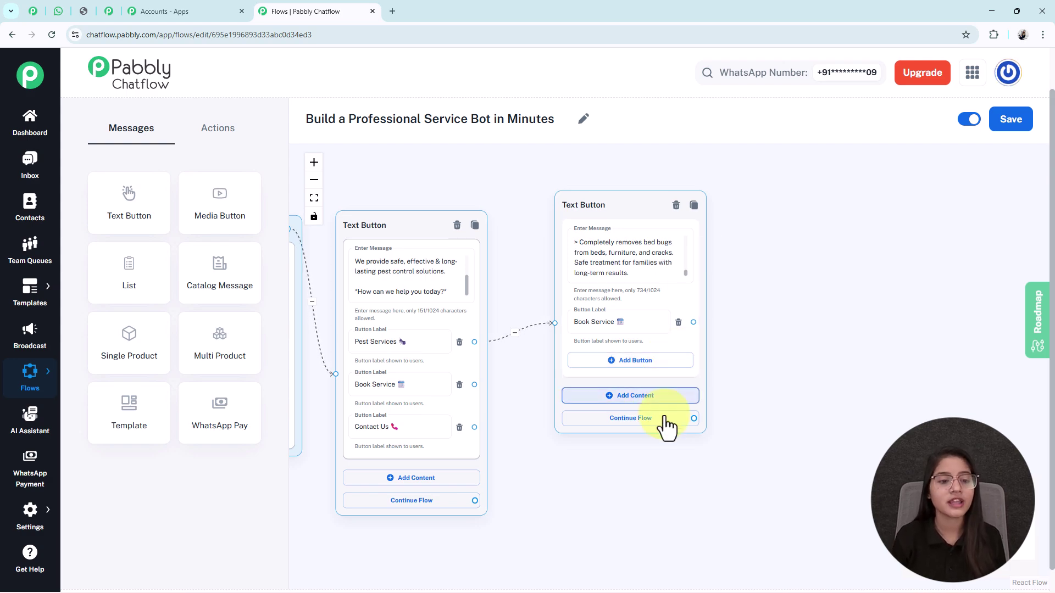
Add a List message beside the second message and paste the pest-problem prompt as its body.
left_click_drag(150, 257, 813, 189)
left_click_drag(935, 251, 591, 279)
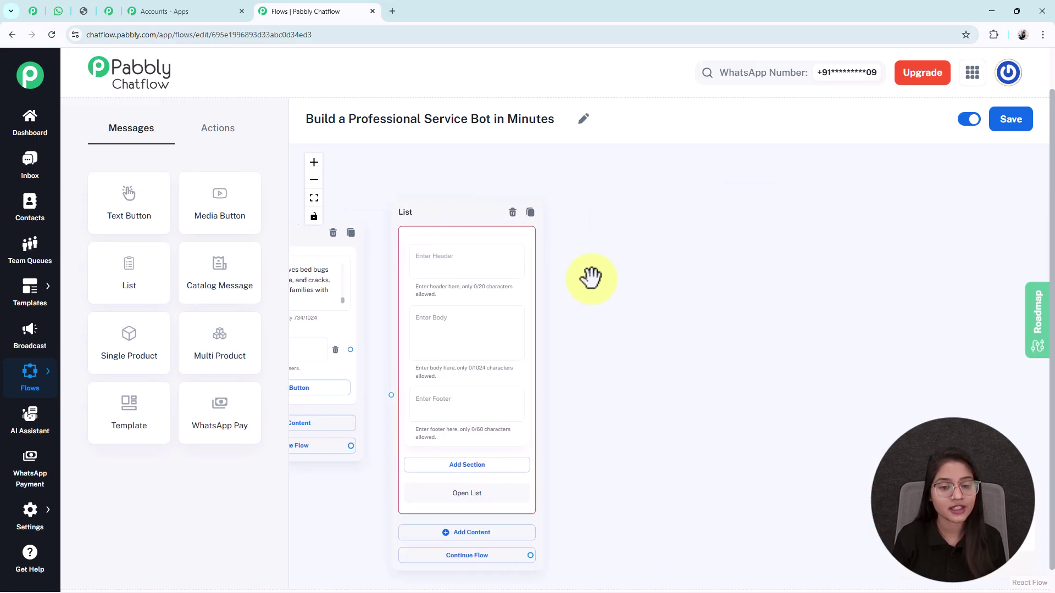
left_click_drag(598, 330, 669, 275)
scroll(413, 318, "up", 1)
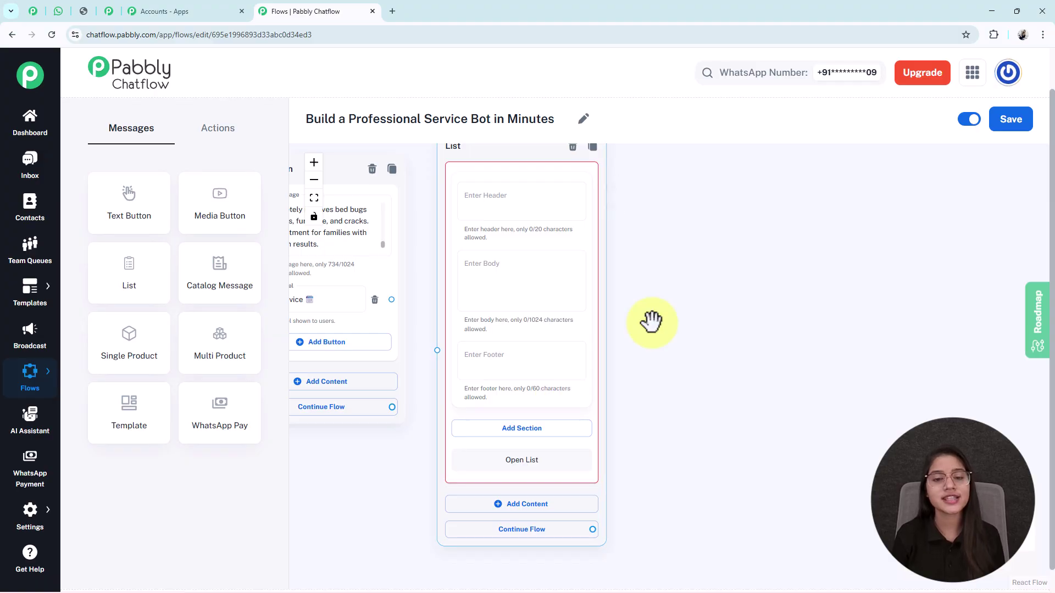
left_click_drag(652, 323, 617, 373)
left_click(513, 408)
left_click_drag(632, 420, 728, 384)
scroll(566, 337, "up", 2)
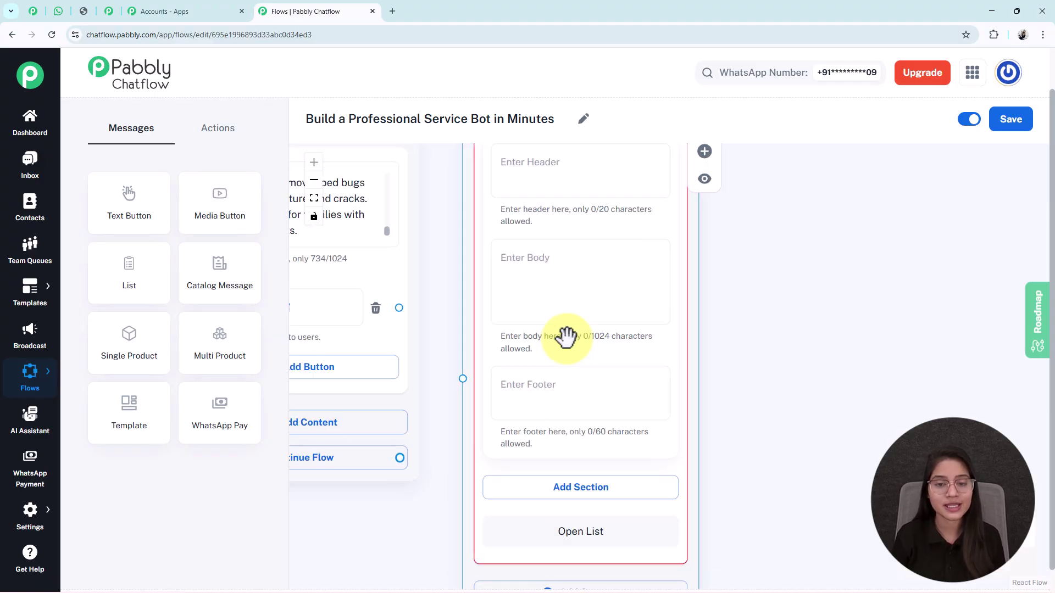
left_click(557, 289)
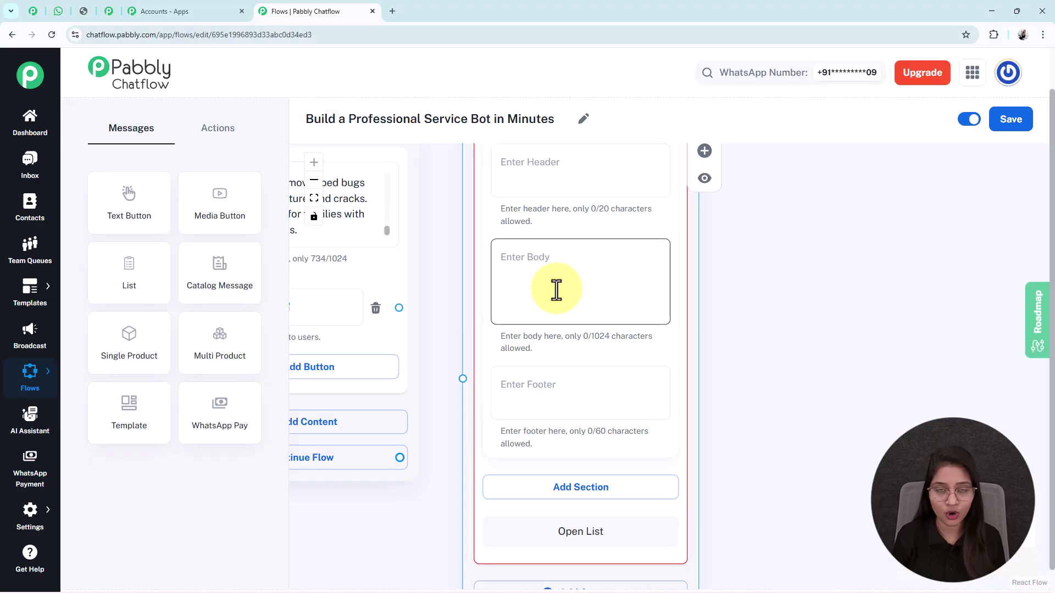
type("*Please select the pest problem you need help with:*")
left_click_drag(777, 443, 772, 288)
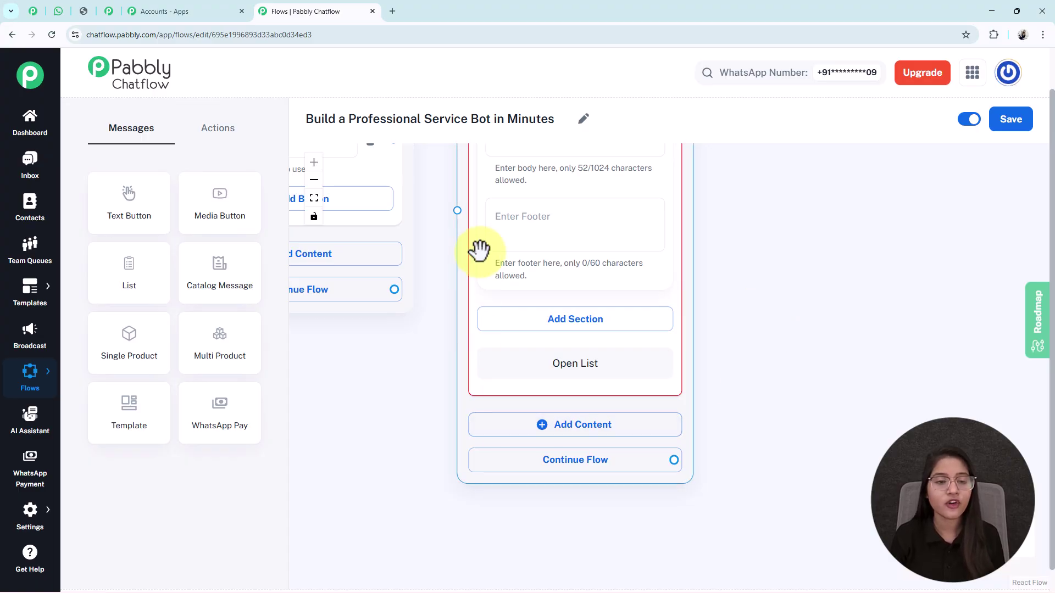
Add a 'Service Types' section with items from Termite Control through Bed Bug Treatment.
left_click(575, 330)
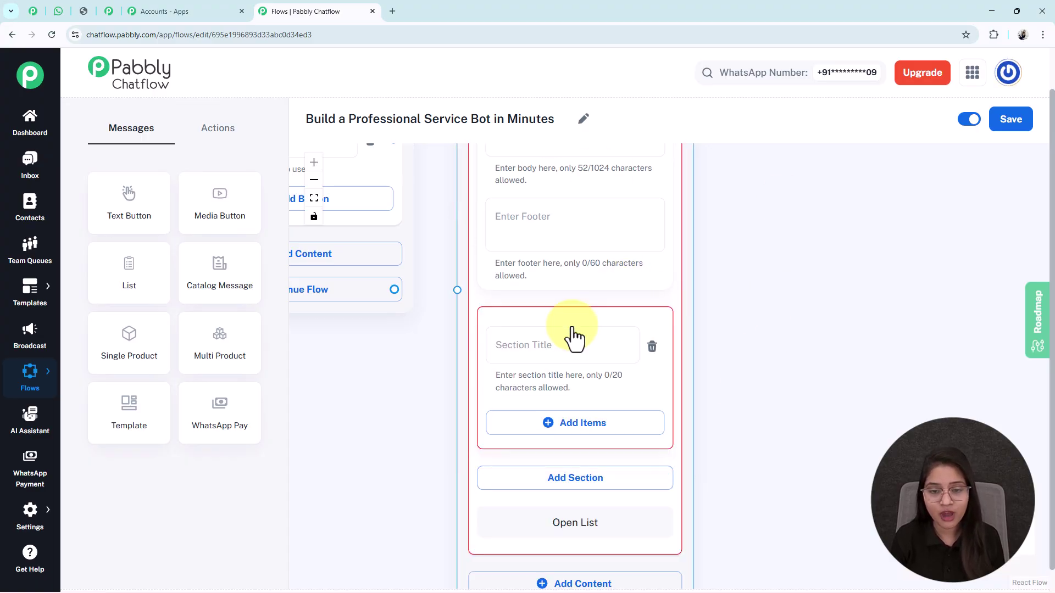
left_click_drag(777, 443, 776, 350)
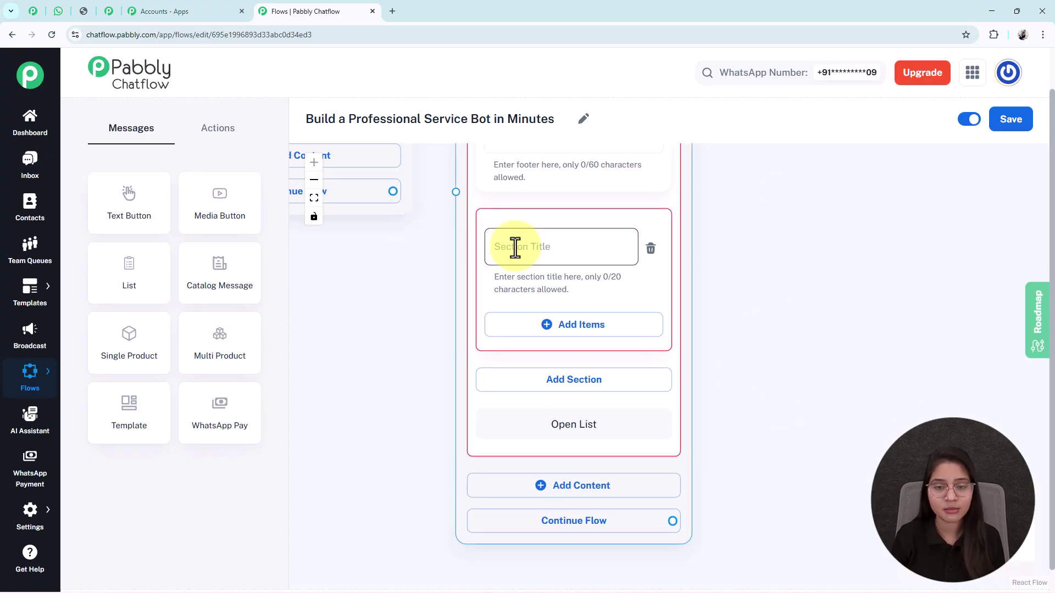
left_click(558, 243)
type("Service Types")
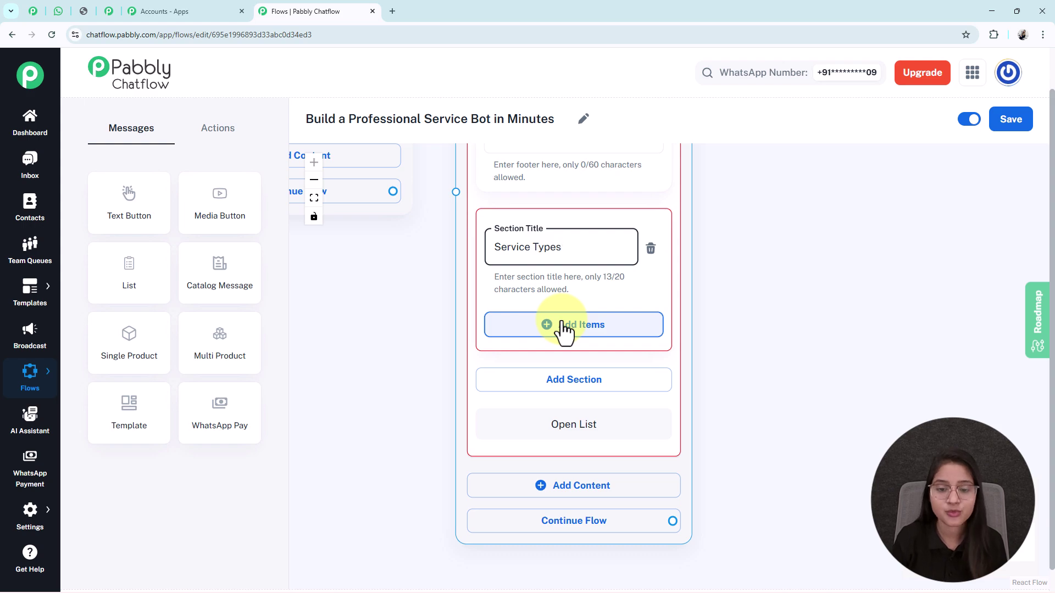
left_click(565, 329)
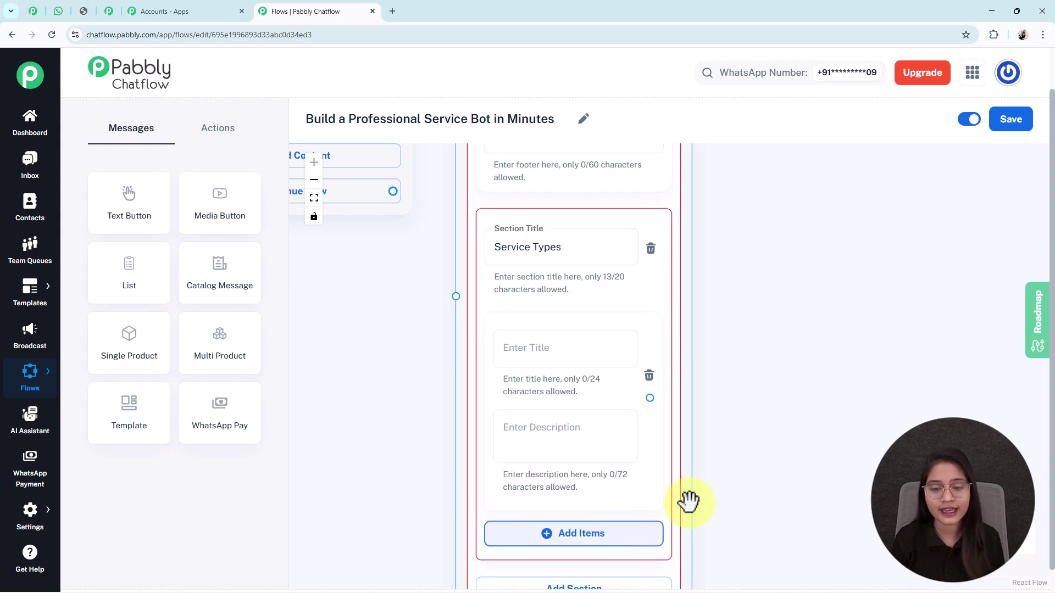
left_click(631, 532)
scroll(801, 493, "down", 3)
left_click_drag(801, 493, 581, 245)
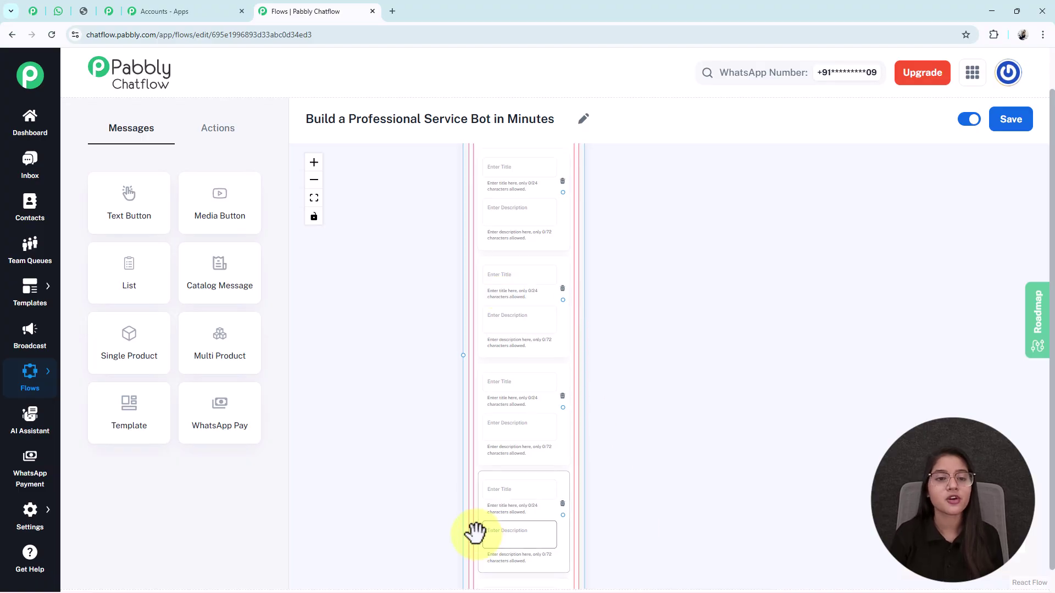
mouse_move(610, 263)
left_mouse_down()
mouse_move(600, 334)
mouse_move(610, 278)
left_mouse_up()
scroll(608, 279, "down", 2)
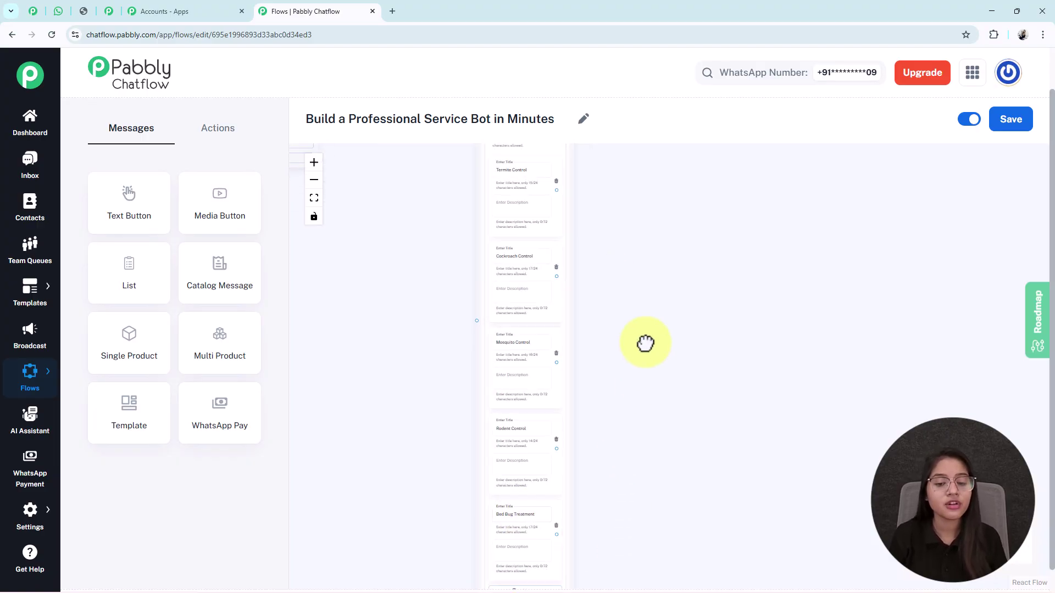
Link both Book Service buttons to the Service Types list message.
left_click_drag(641, 348, 617, 453)
left_click(487, 324)
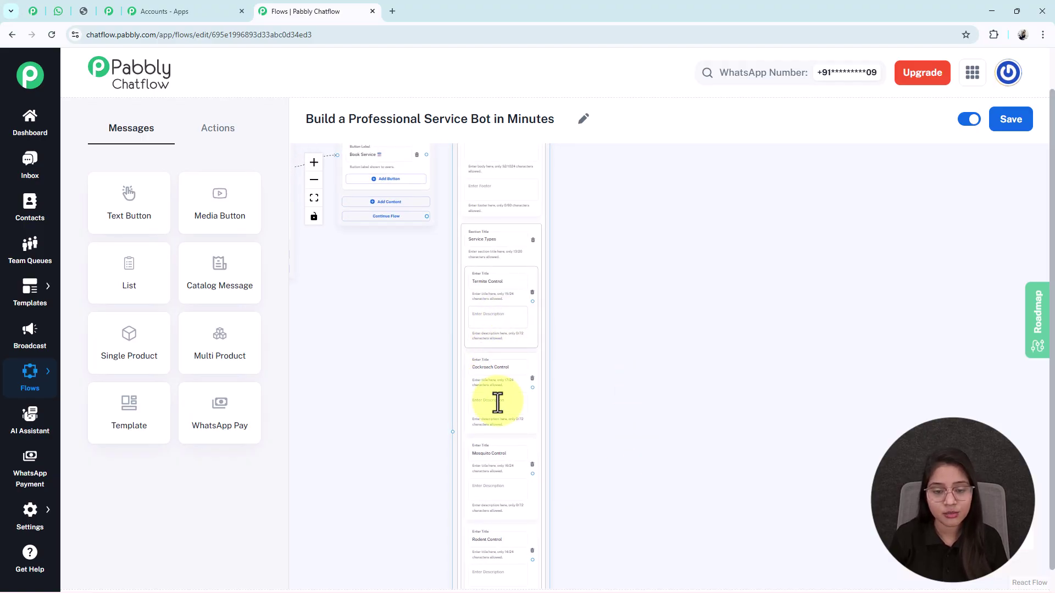
scroll(441, 367, "up", 3)
left_click_drag(440, 368, 532, 576)
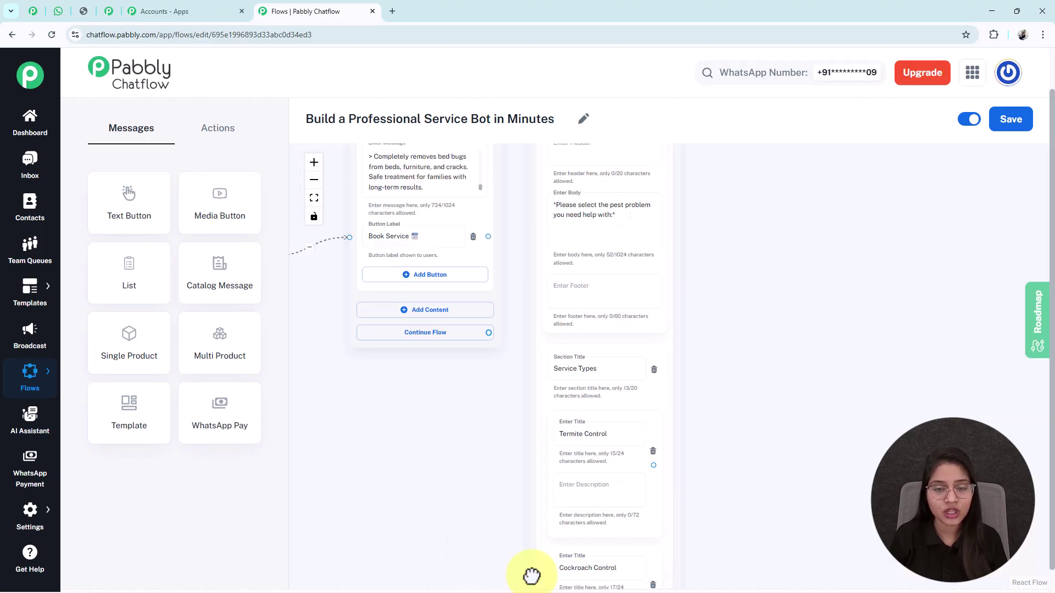
left_click_drag(514, 304, 551, 527)
left_click_drag(459, 421, 695, 458)
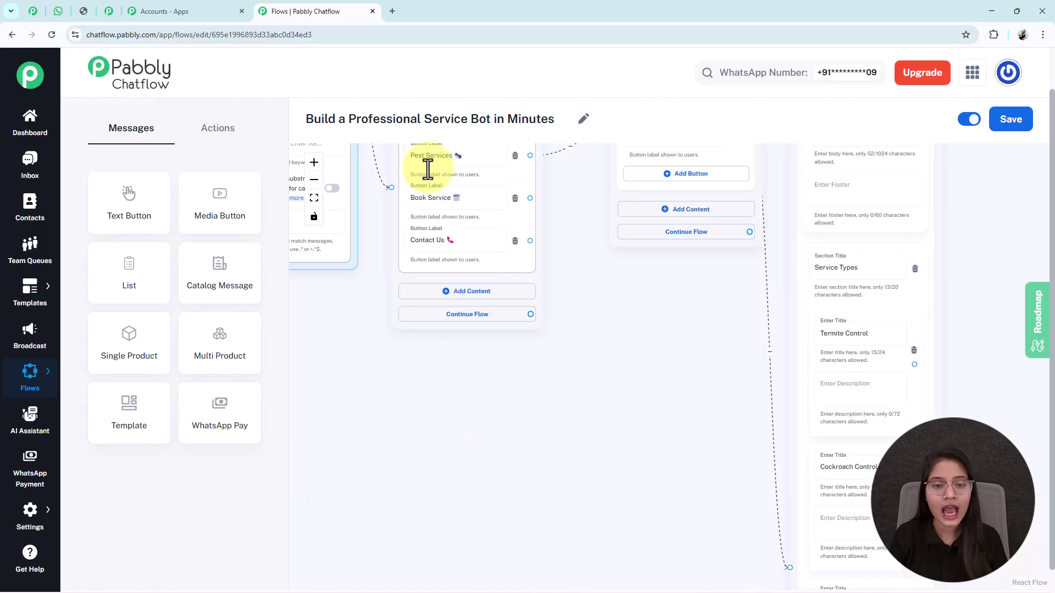
left_click_drag(531, 197, 788, 511)
left_click_drag(688, 315, 614, 425)
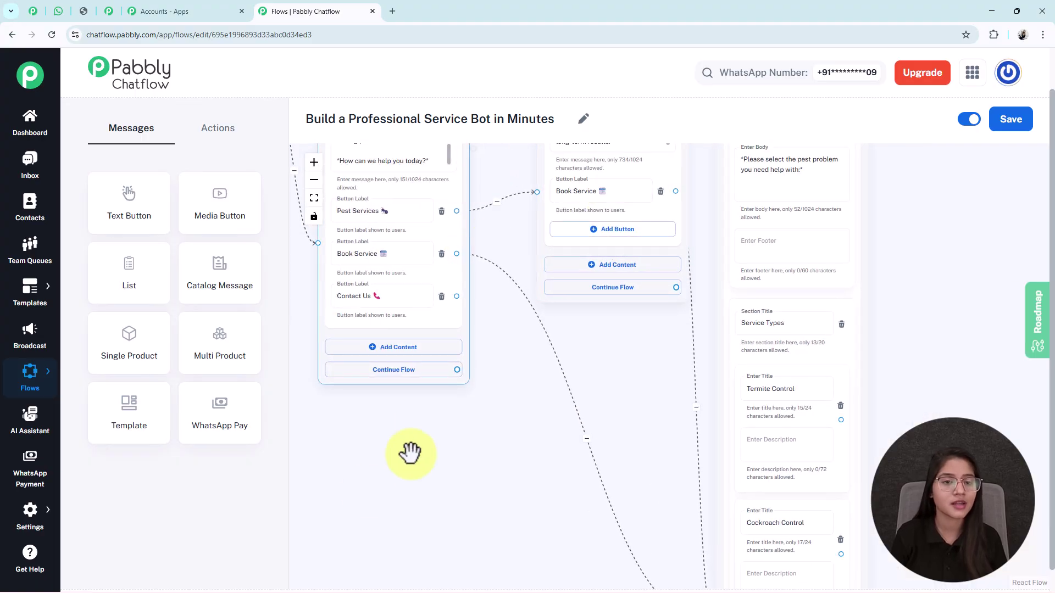
left_click_drag(891, 373, 764, 251)
scroll(765, 251, "down", 2)
left_click_drag(826, 335, 671, 341)
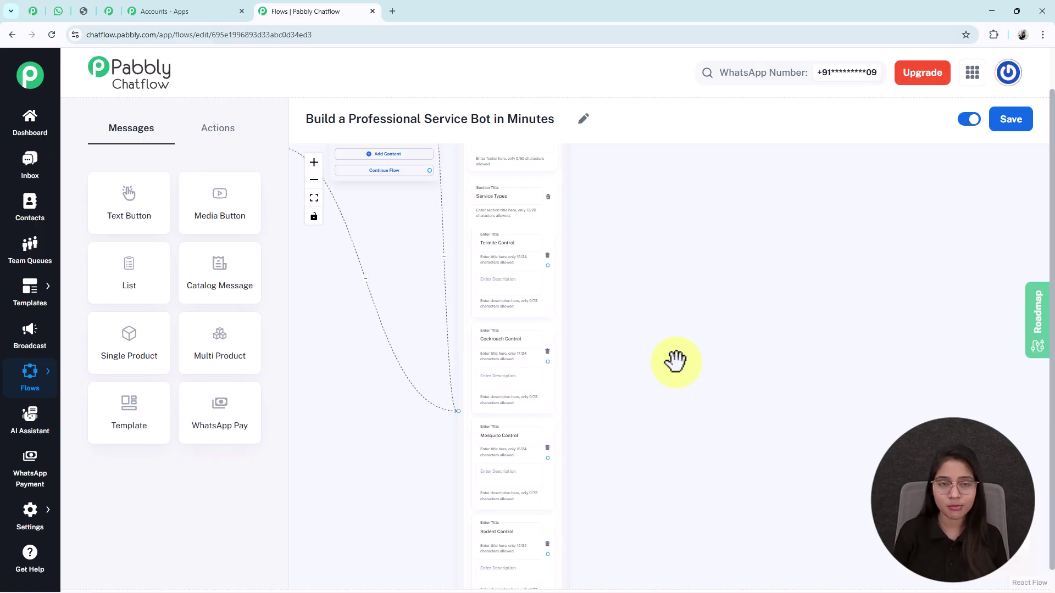
Add a Set Custom Field action step that targets the ServiceType field.
left_click(201, 131)
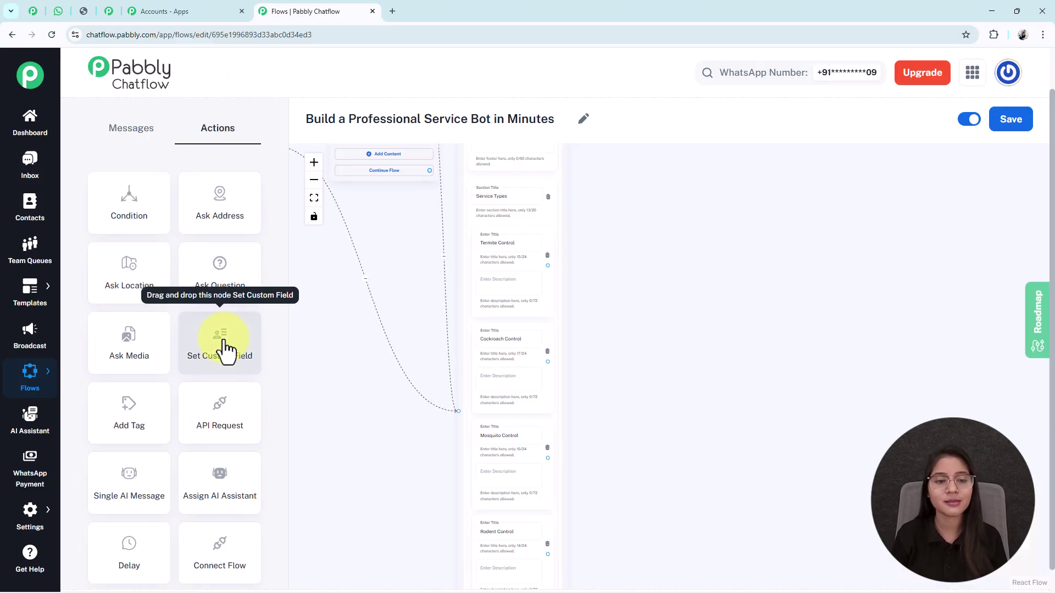
scroll(385, 338, "down", 3)
left_click_drag(312, 239, 626, 311)
scroll(602, 283, "up", 3)
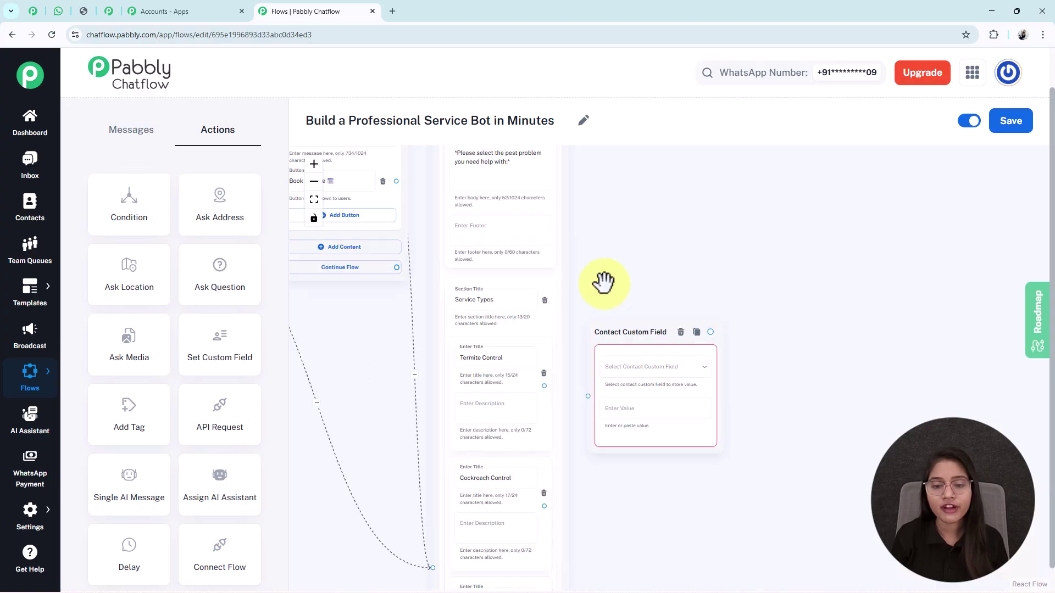
left_click(632, 367)
scroll(620, 349, "down", 10)
scroll(620, 349, "down", 15)
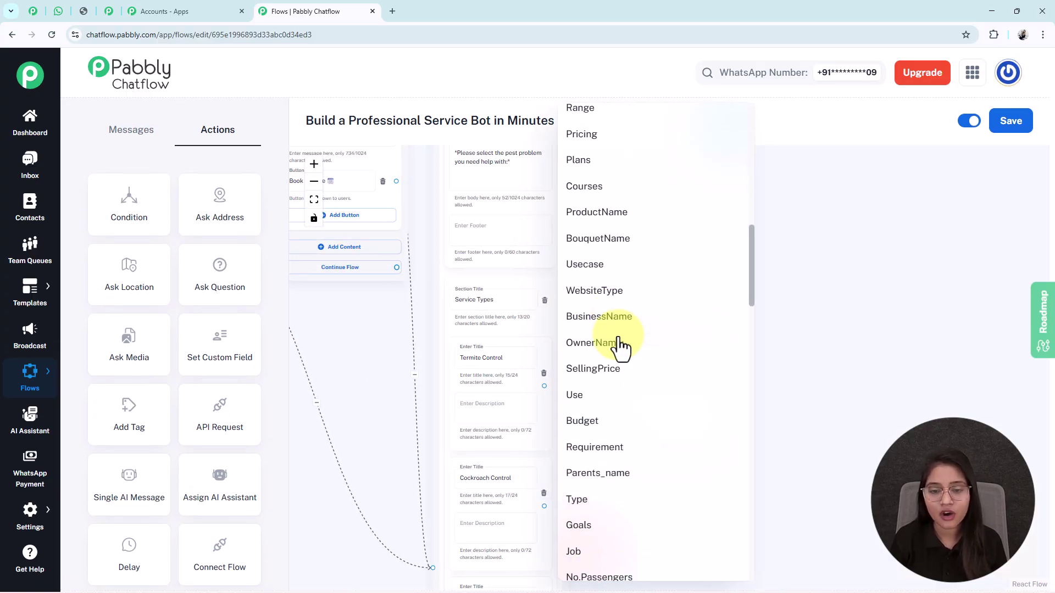
left_click(654, 495)
Store 'Termite Control' as the value, link the Termite Control option to it, and save.
left_click_drag(659, 497, 649, 390)
scroll(641, 330, "up", 3)
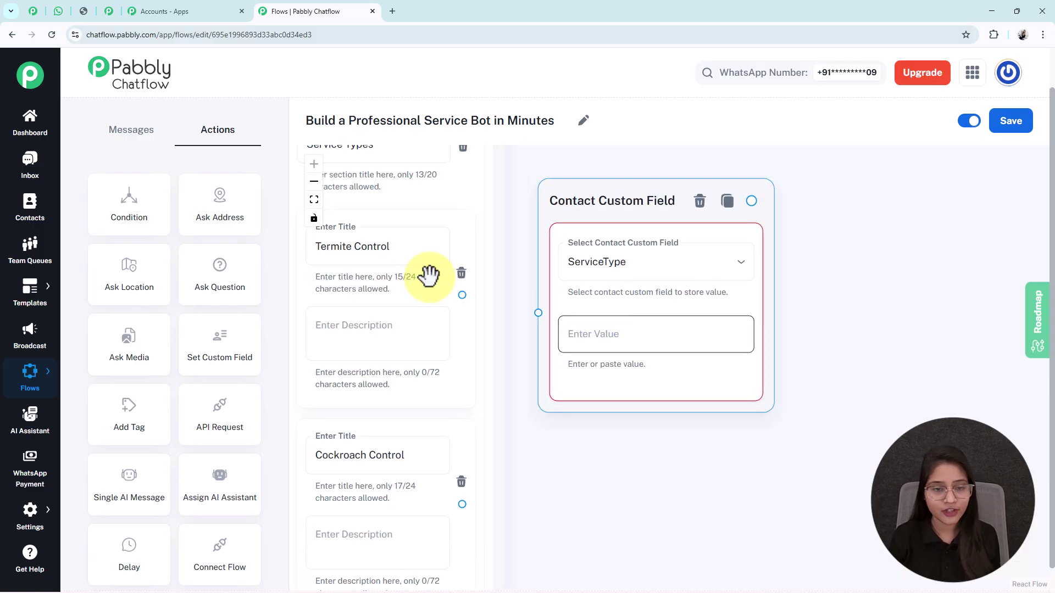
left_click(559, 326)
type("Termite Control")
left_click(575, 499)
left_click_drag(627, 472, 692, 459)
left_click_drag(556, 297, 643, 314)
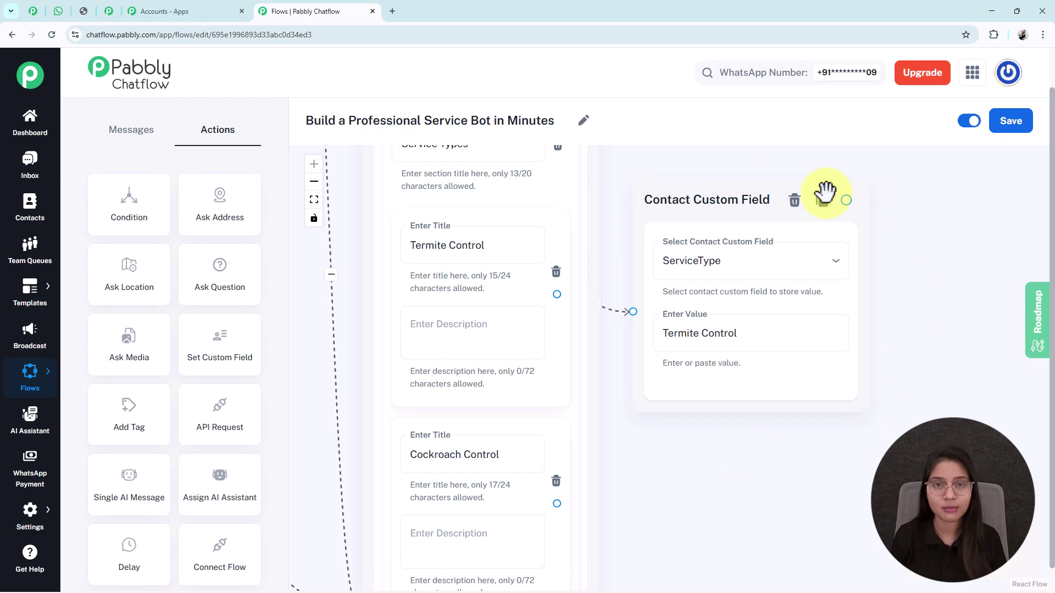
left_click(1024, 124)
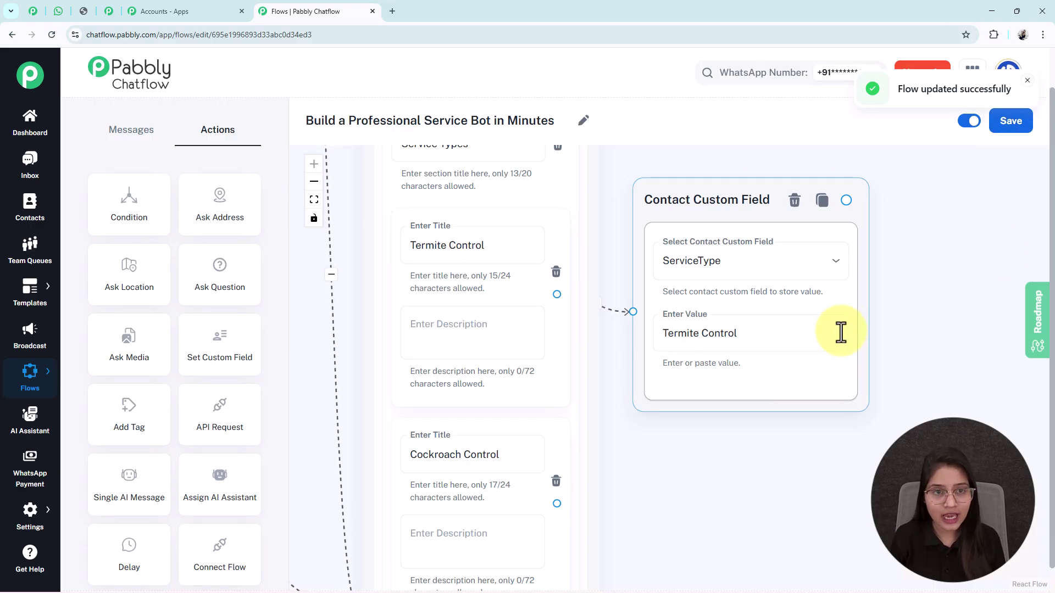
Open the Contact Custom Fields page in a new browser tab.
mouse_move(16, 522)
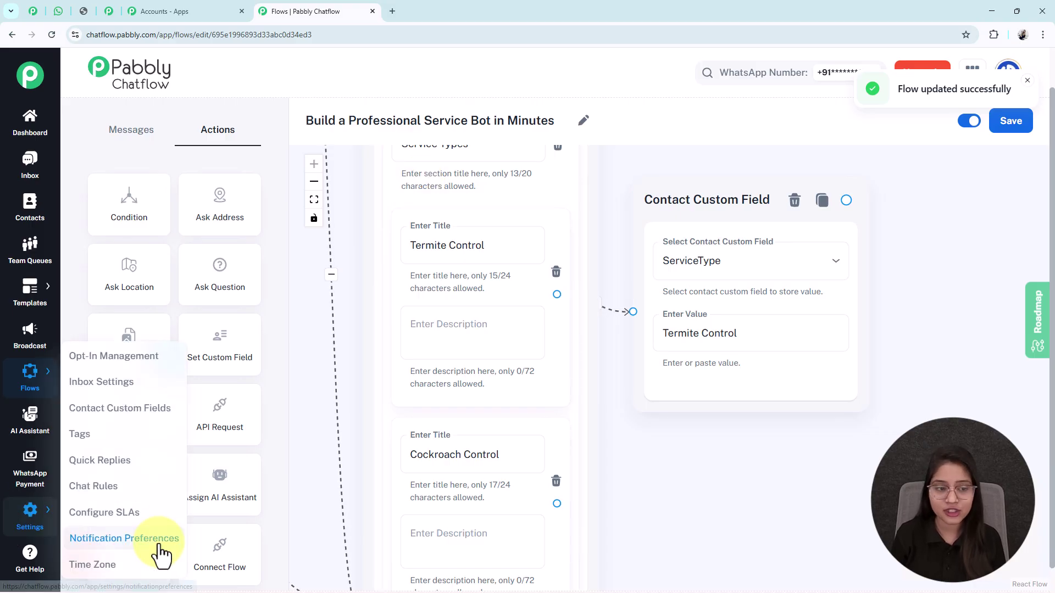
right_click(106, 418)
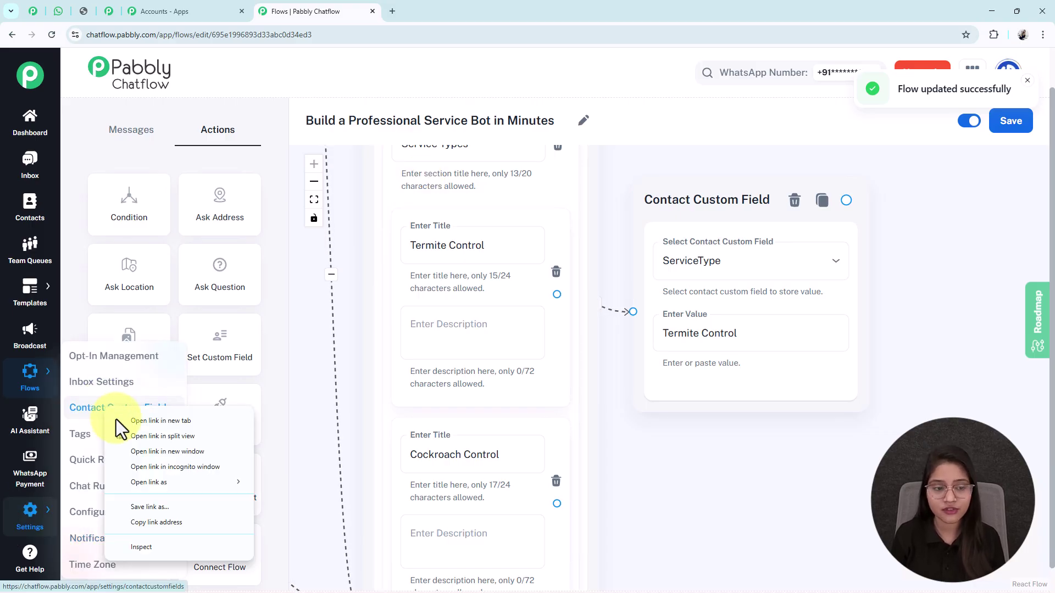
left_click(138, 425)
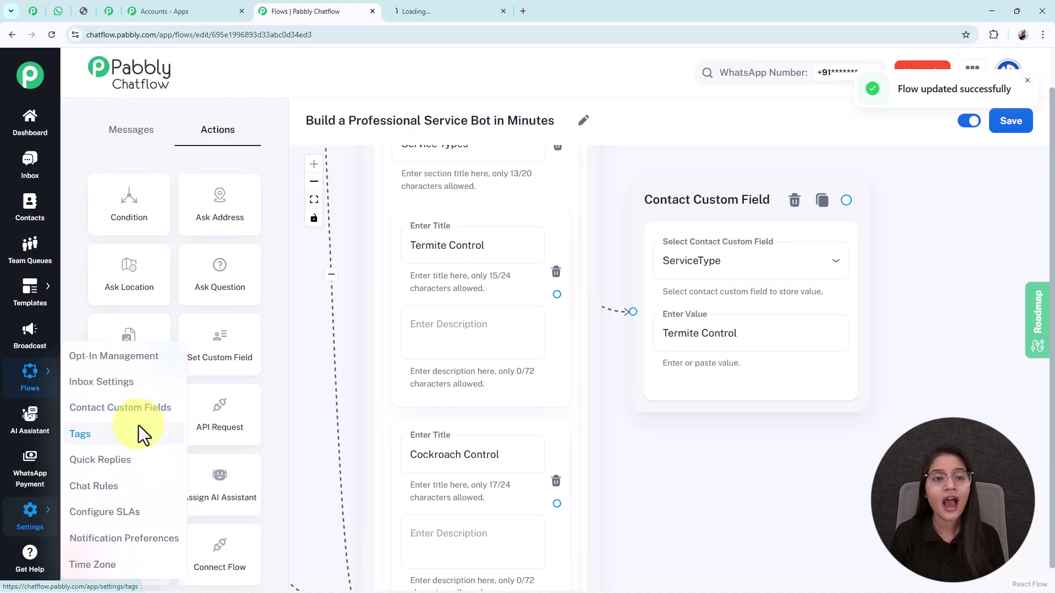
left_click(451, 11)
middle_click(767, 333)
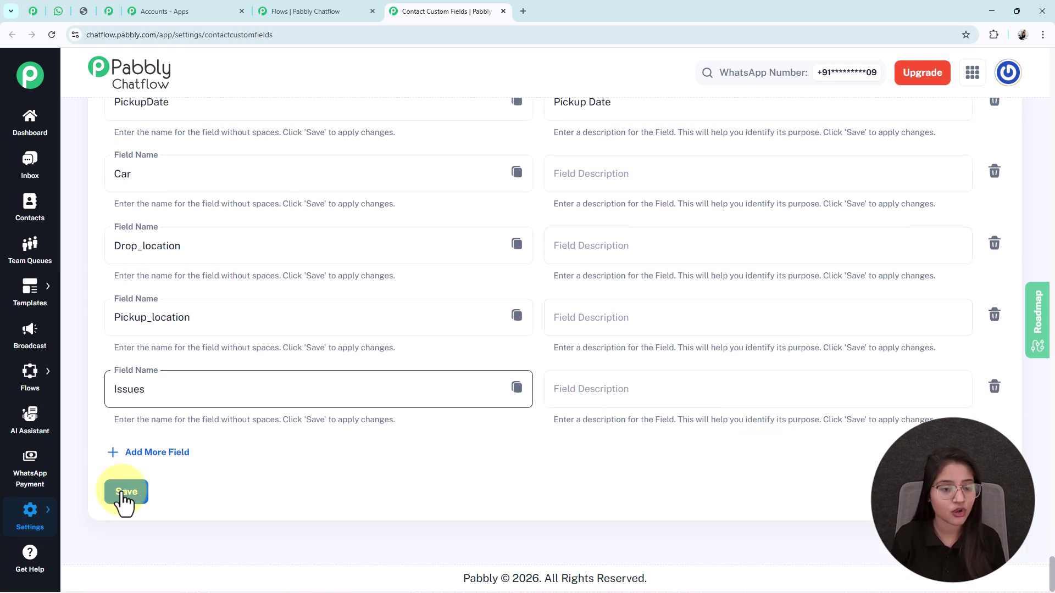
Confirm the existing ServiceType field is unchanged and close the custom fields tab.
left_click(163, 452)
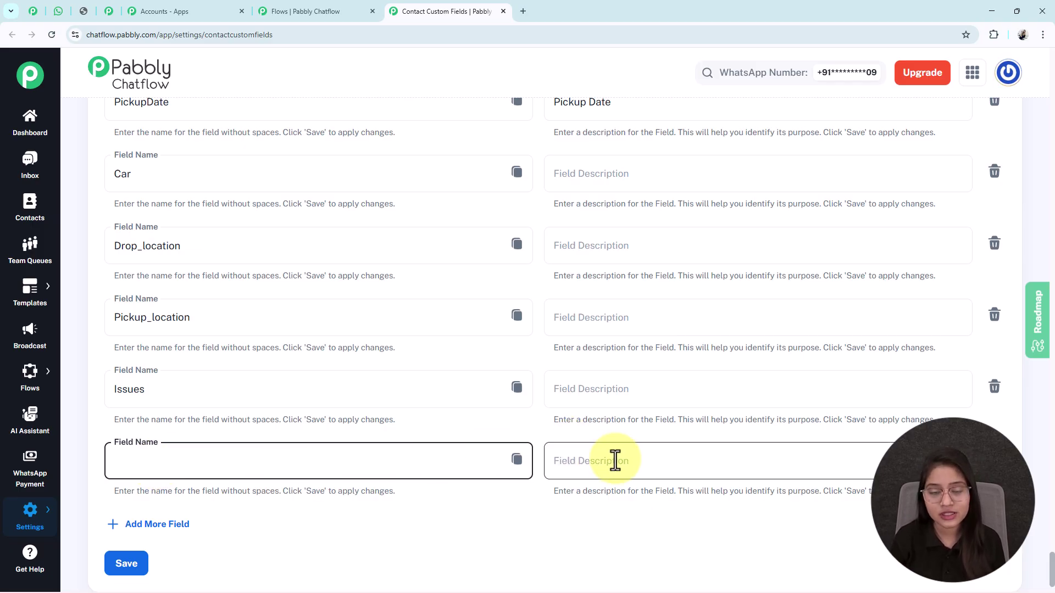
scroll(615, 461, "up", 20)
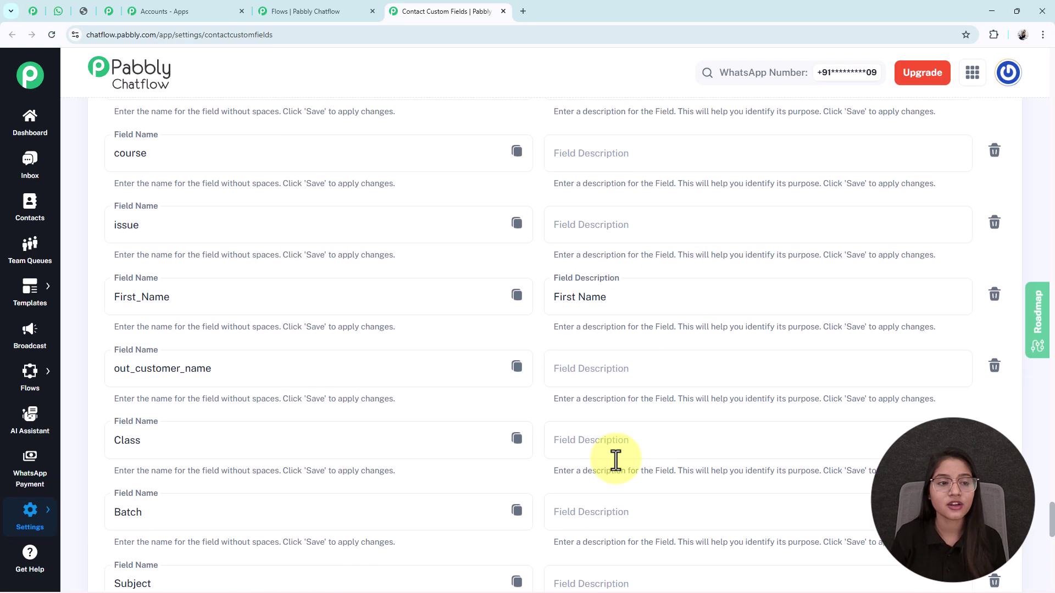
scroll(615, 461, "up", 15)
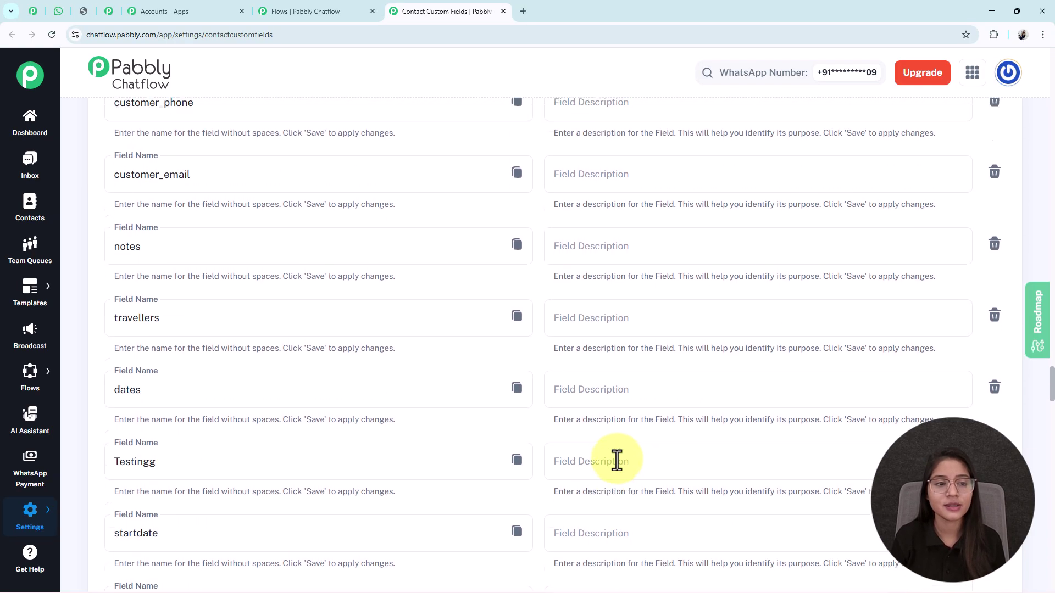
left_click(170, 376)
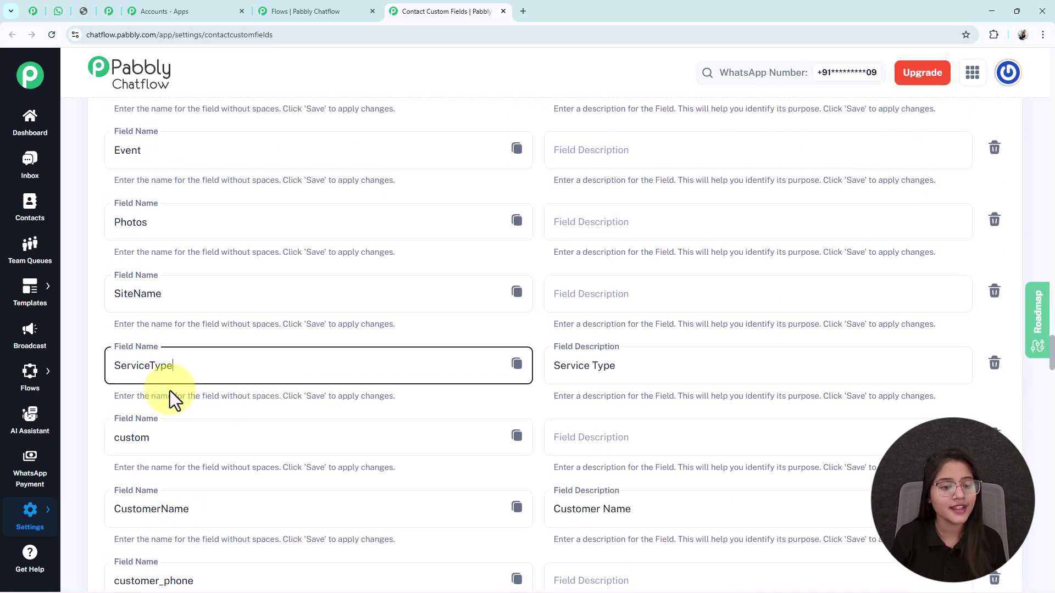
left_click(81, 392)
scroll(441, 463, "up", 4)
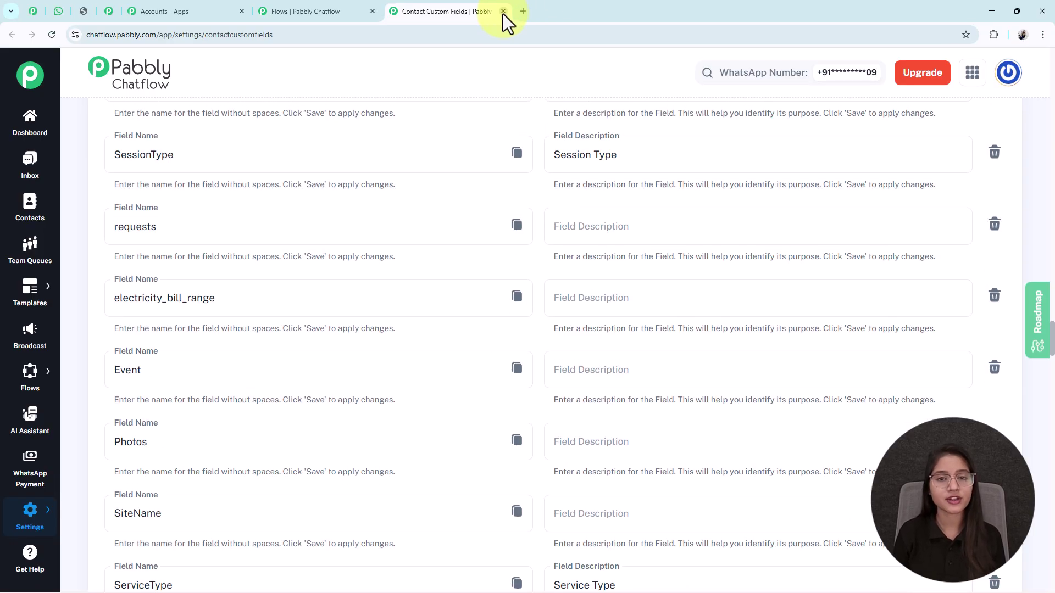
left_click(503, 11)
scroll(750, 470, "down", 3)
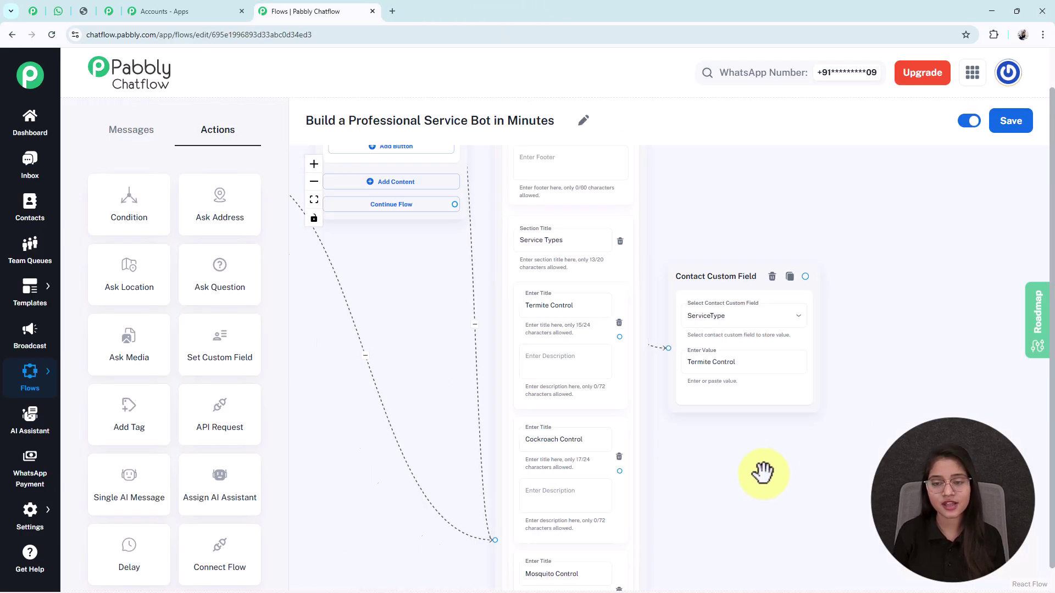
Move the Termite Control field node up and check the Cockroach Control stored value.
left_click_drag(714, 461, 629, 431)
left_click_drag(624, 247, 631, 220)
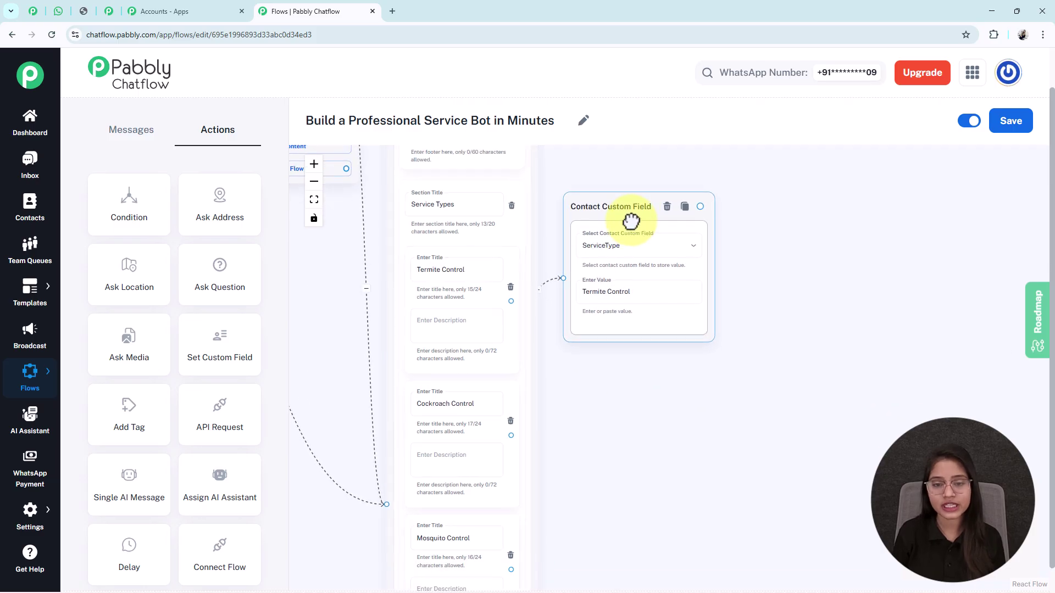
scroll(601, 346, "down", 4)
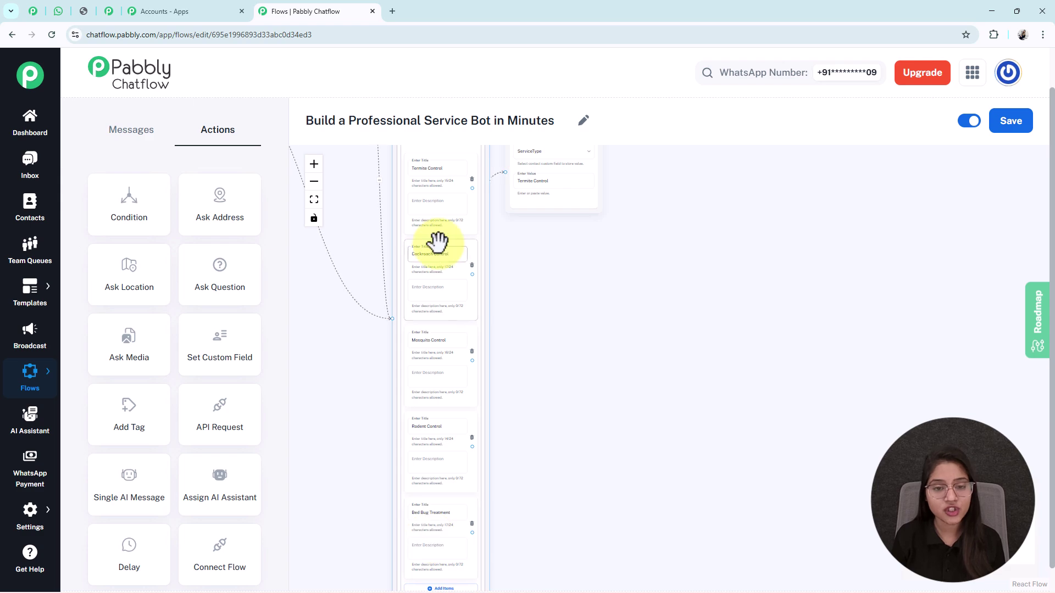
scroll(645, 410, "down", 5)
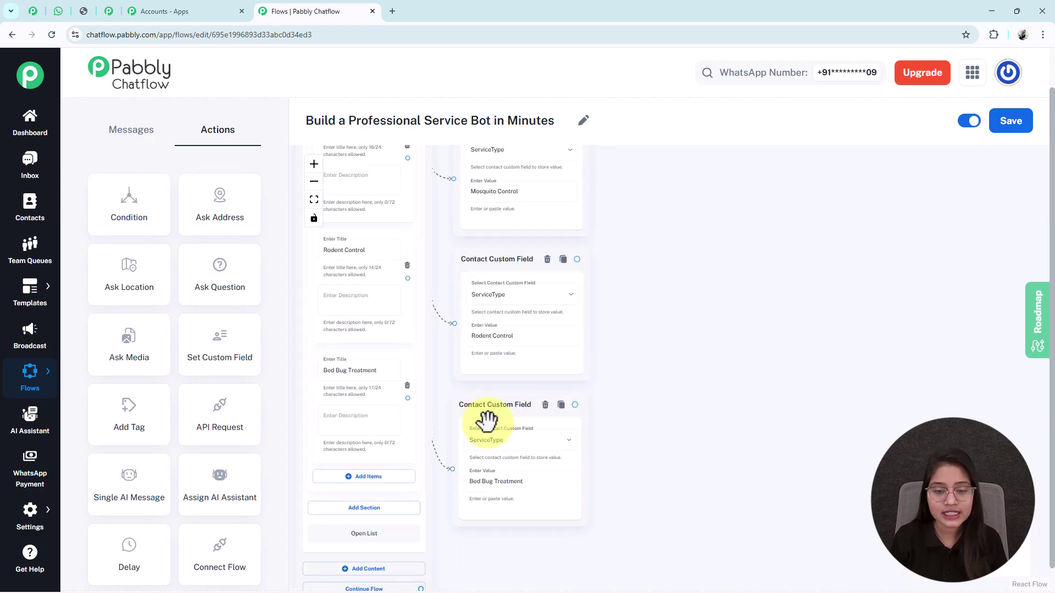
scroll(669, 353, "up", 2)
scroll(665, 429, "up", 4)
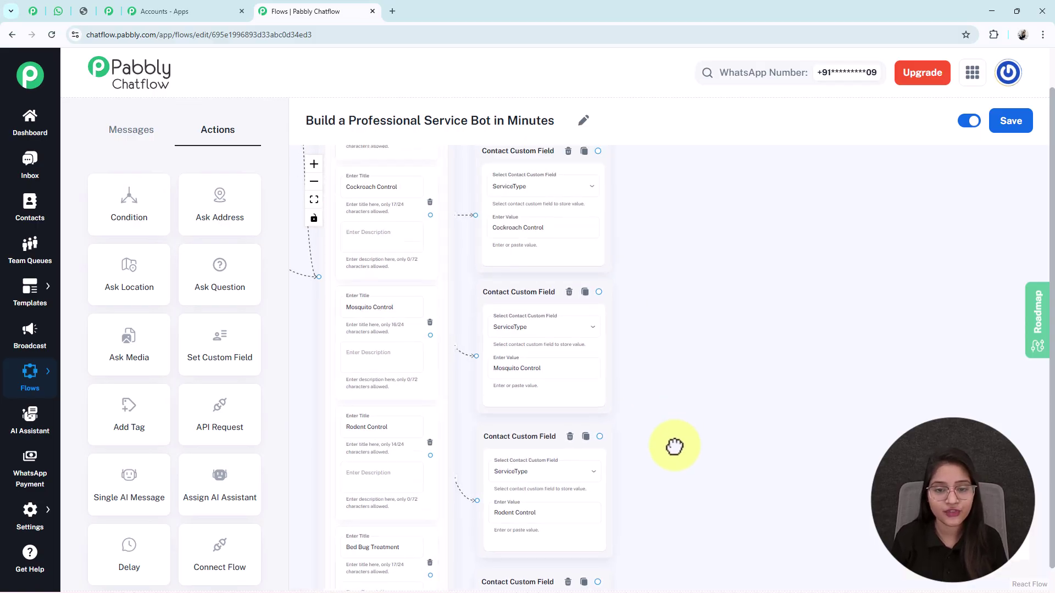
scroll(687, 396, "up", 2)
left_click(565, 311)
left_click_drag(718, 295, 755, 331)
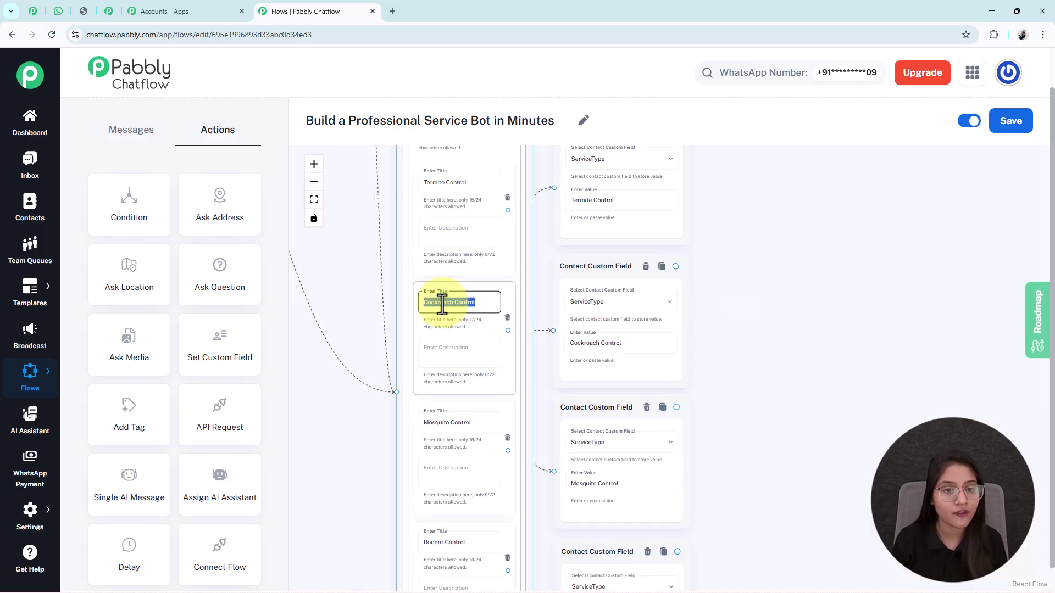
Compare the Mosquito Control and Bed Bug Treatment titles with their stored ServiceType values.
scroll(725, 278, "down", 3)
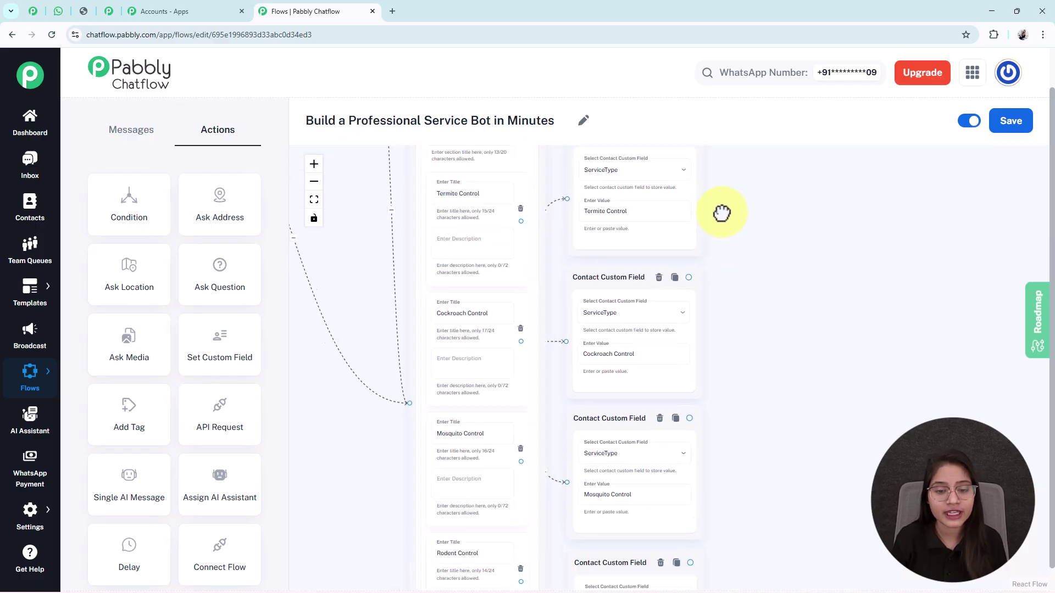
triple_click(452, 325)
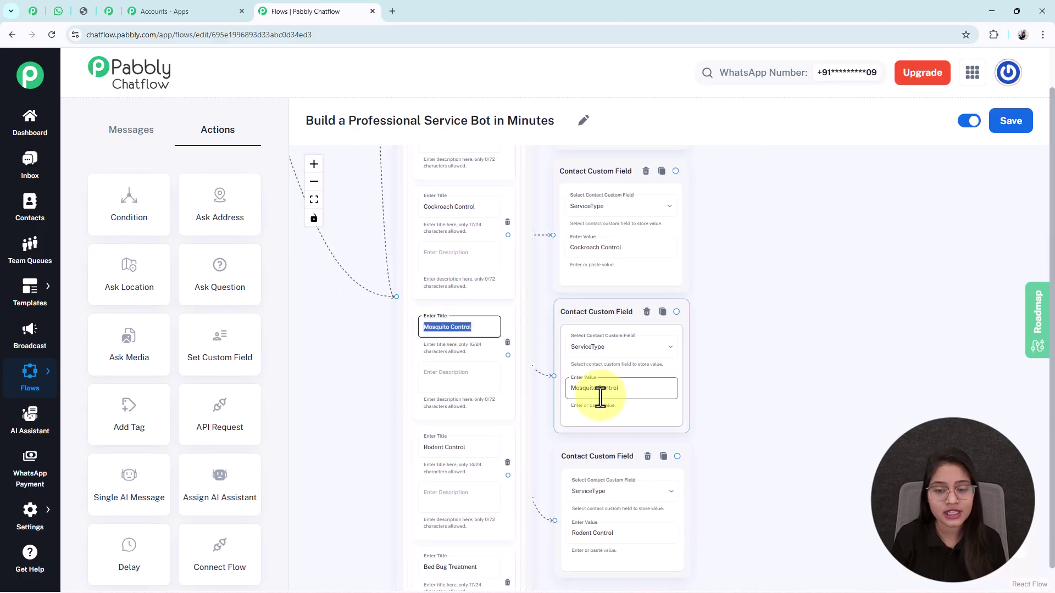
scroll(747, 415, "down", 5)
left_click(448, 392)
triple_click(447, 392)
left_click(582, 491)
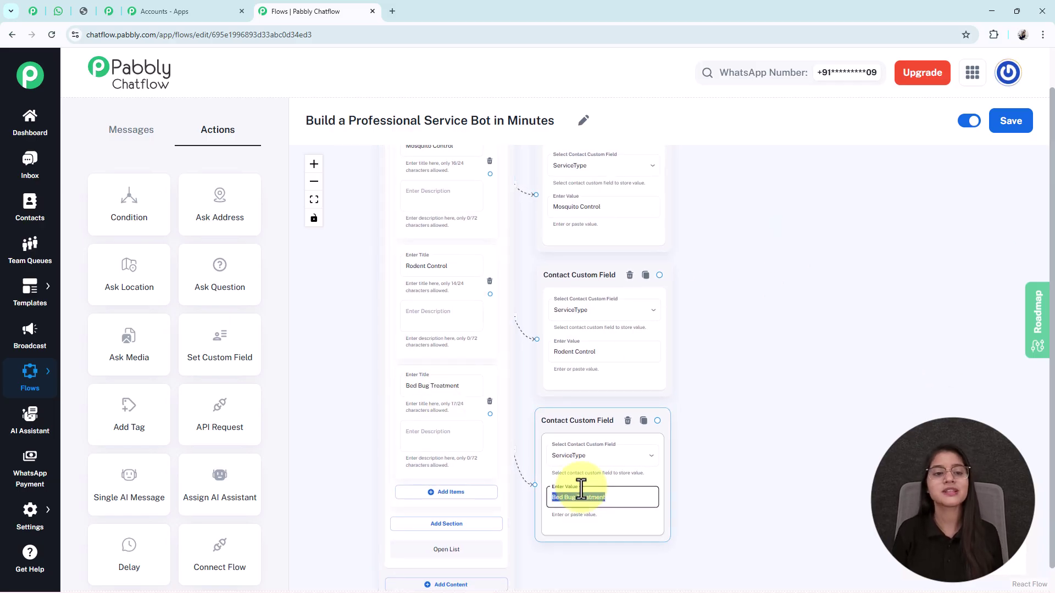
scroll(582, 489, "down", 3)
left_click_drag(715, 346, 649, 384)
scroll(661, 381, "down", 1)
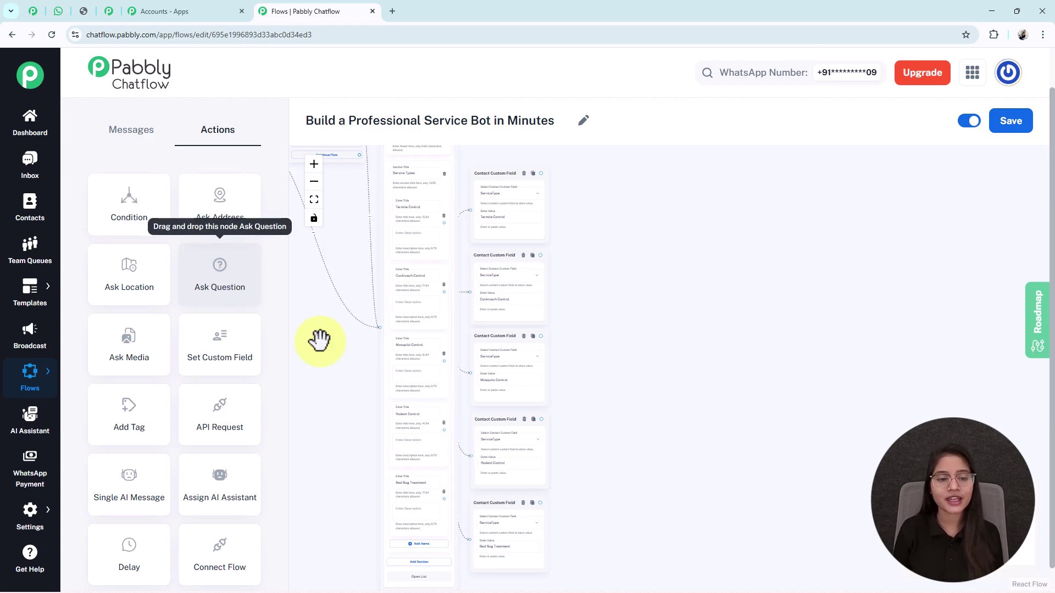
Add an Ask Question step beside the service nodes for the customer's full name.
left_click_drag(318, 337, 549, 421)
left_click_drag(387, 290, 357, 222)
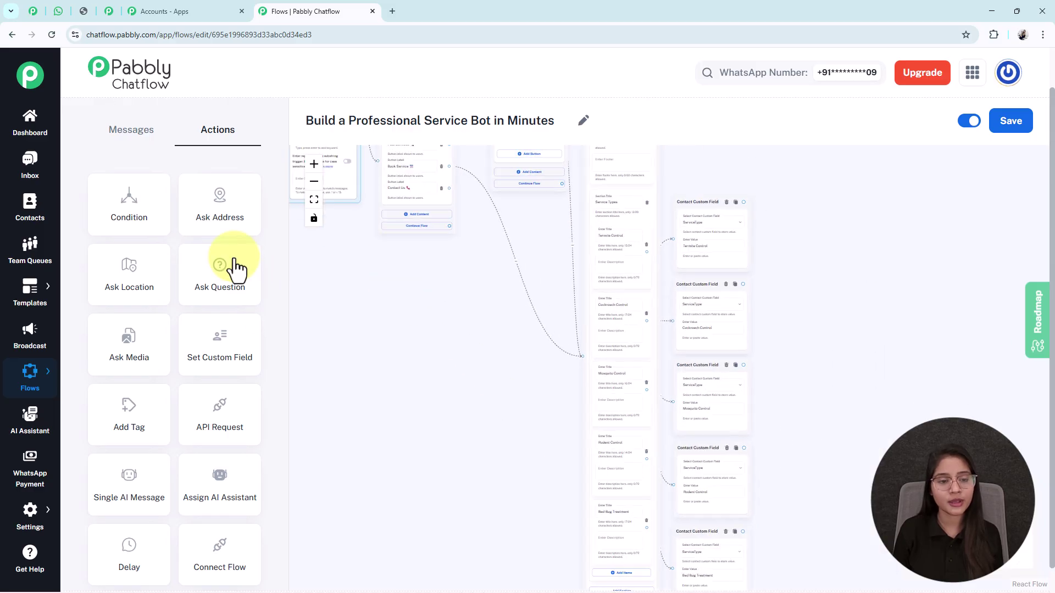
left_click_drag(233, 271, 855, 431)
left_click_drag(815, 320, 524, 219)
scroll(530, 237, "up", 5)
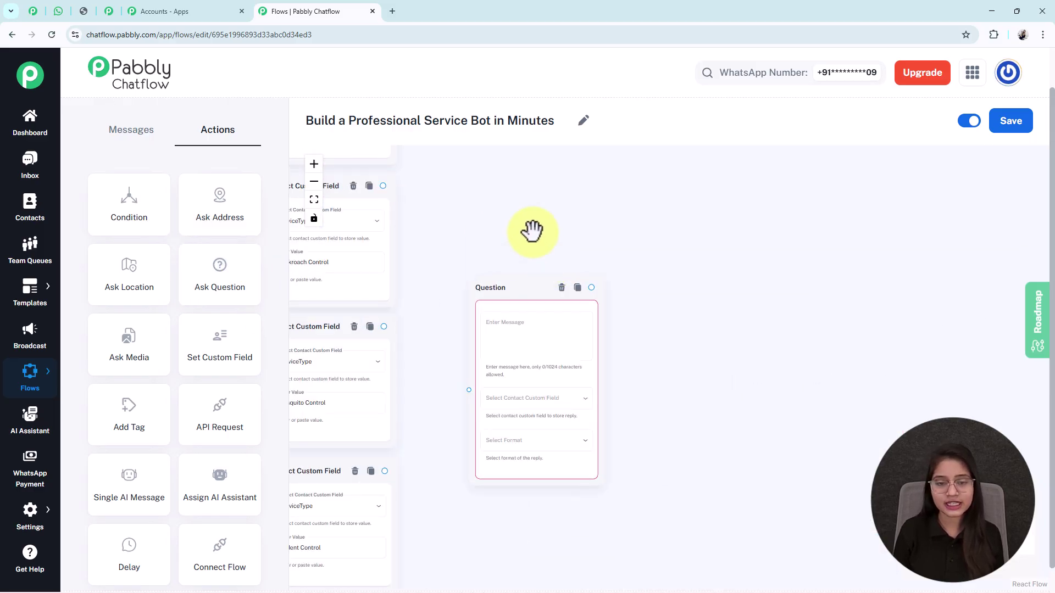
left_click_drag(669, 275, 611, 266)
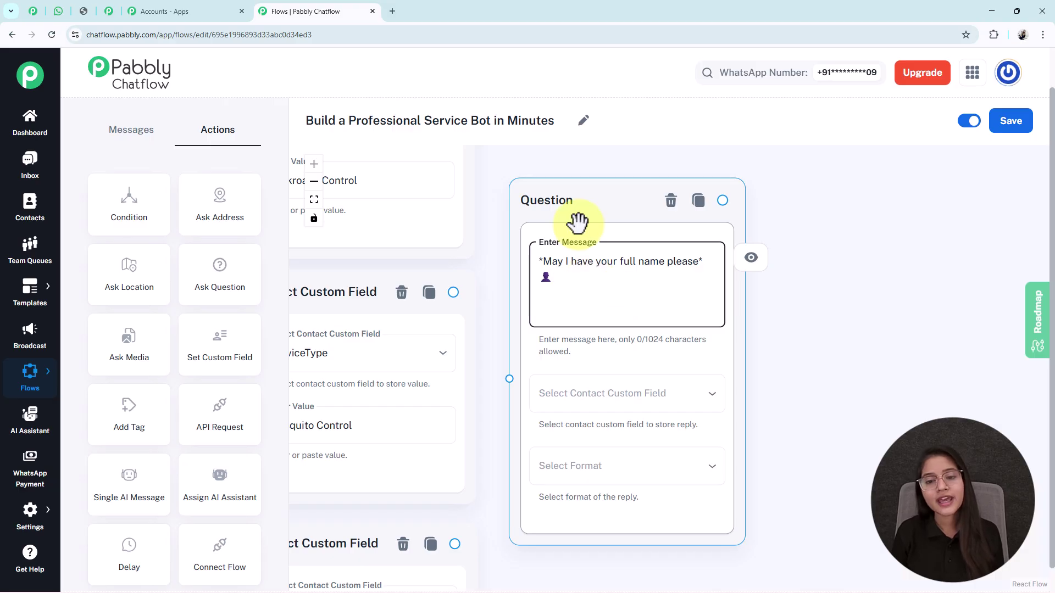
left_click_drag(581, 226, 615, 233)
scroll(615, 233, "down", 1)
Store the reply in FullName with Text as the reply format.
left_click(640, 388)
scroll(632, 306, "down", 10)
scroll(631, 306, "down", 12)
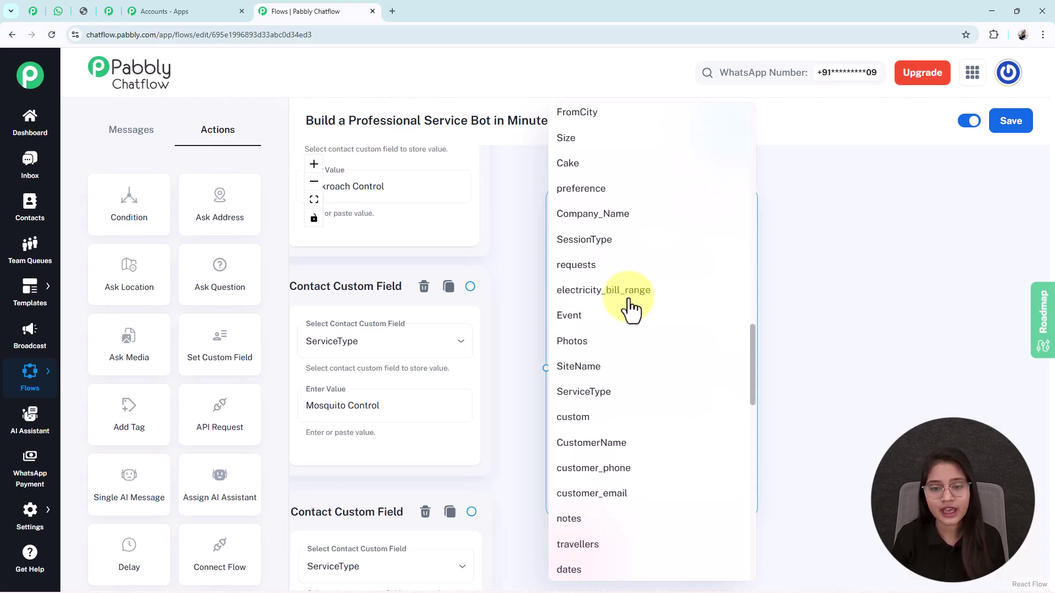
left_click(615, 454)
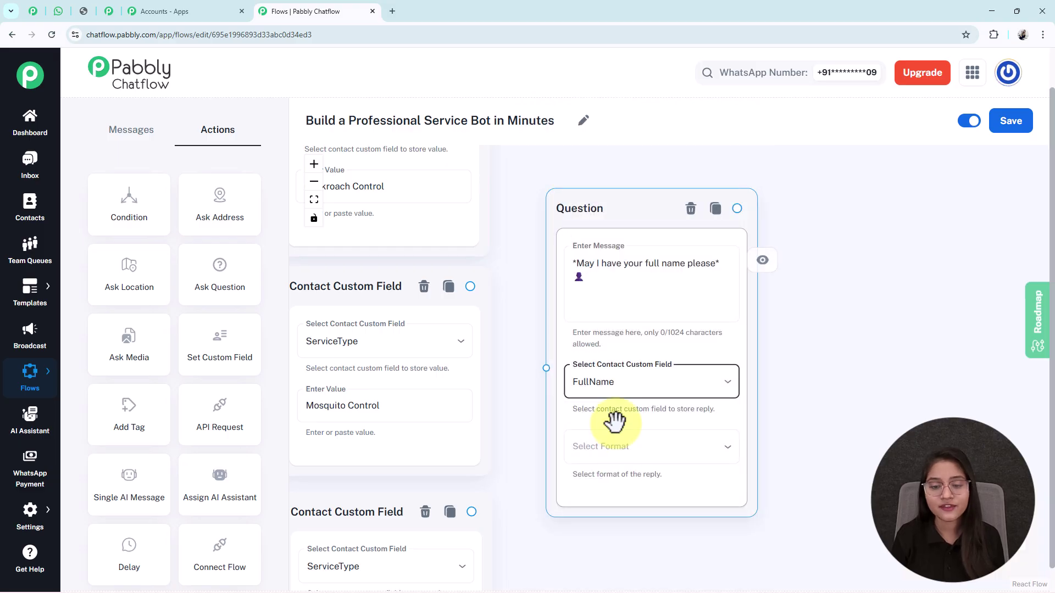
left_click(613, 446)
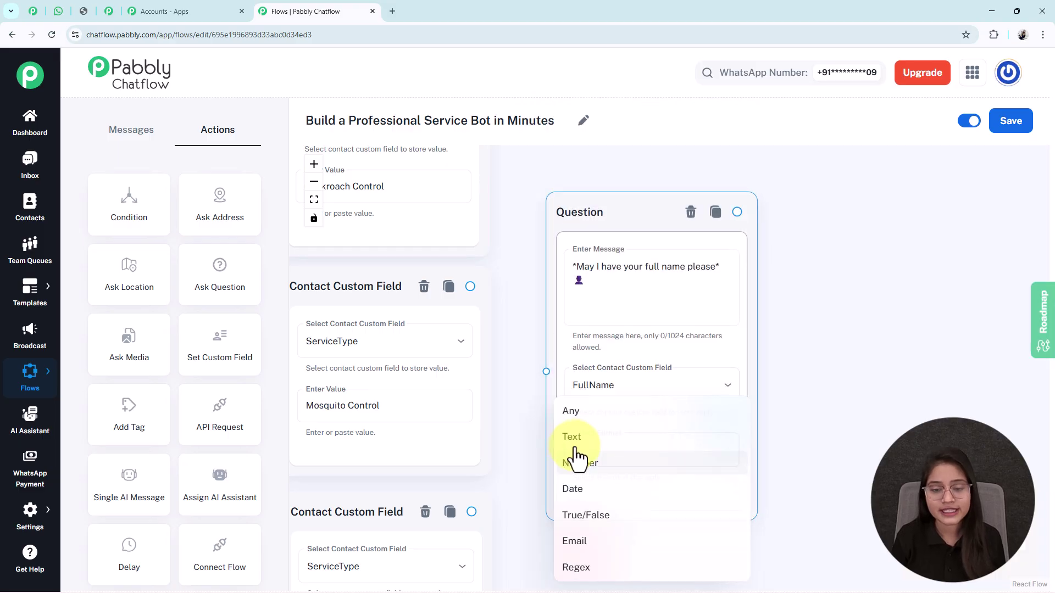
left_click(737, 437)
left_click_drag(809, 399, 798, 373)
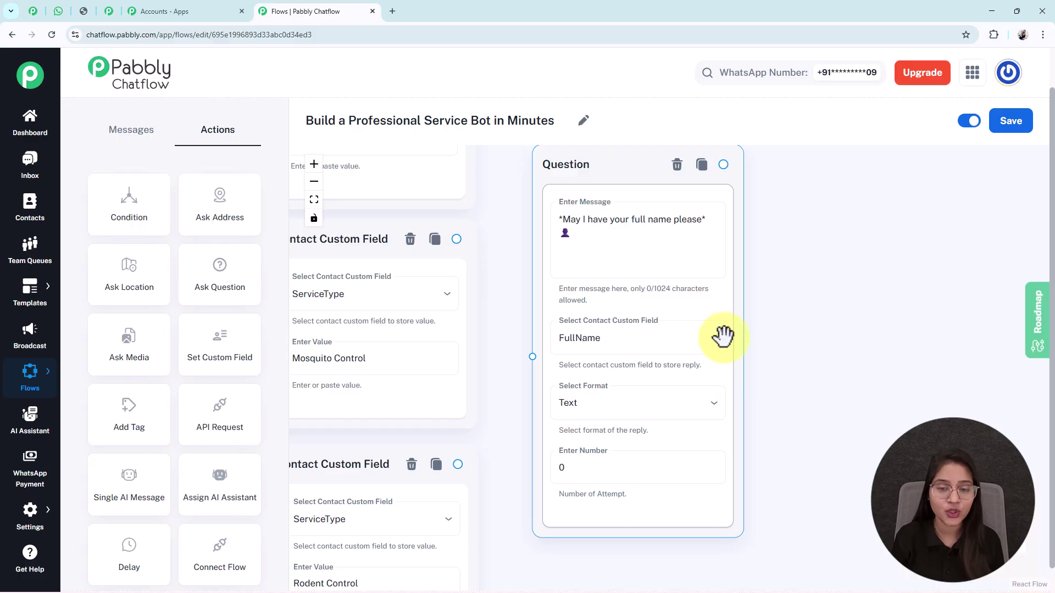
Review the full-name question text, keep the Text format, and set attempts to 0.
left_click(588, 223)
key("ctrl+a")
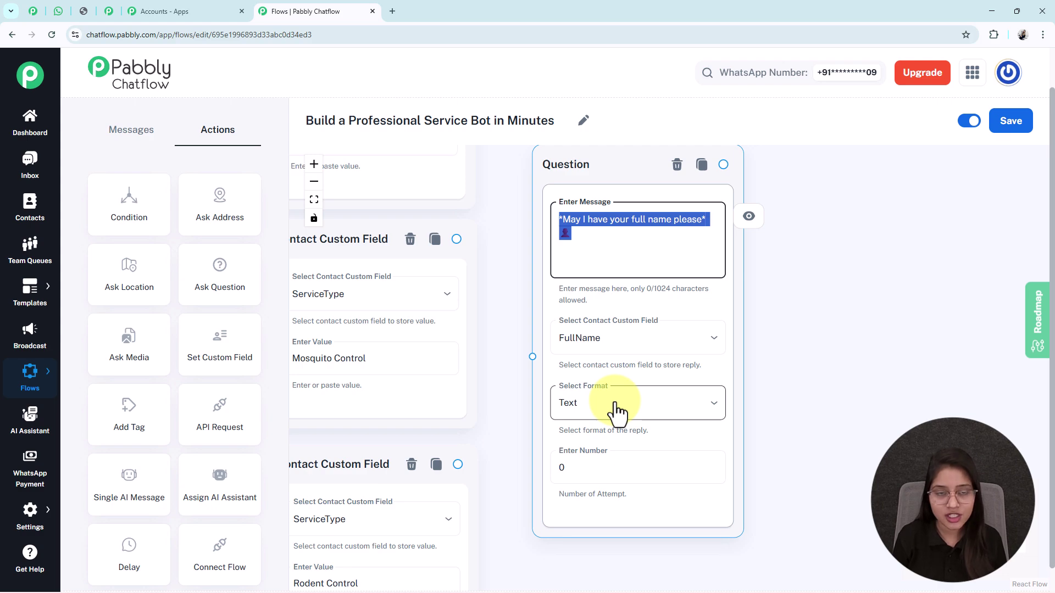
left_click(617, 410)
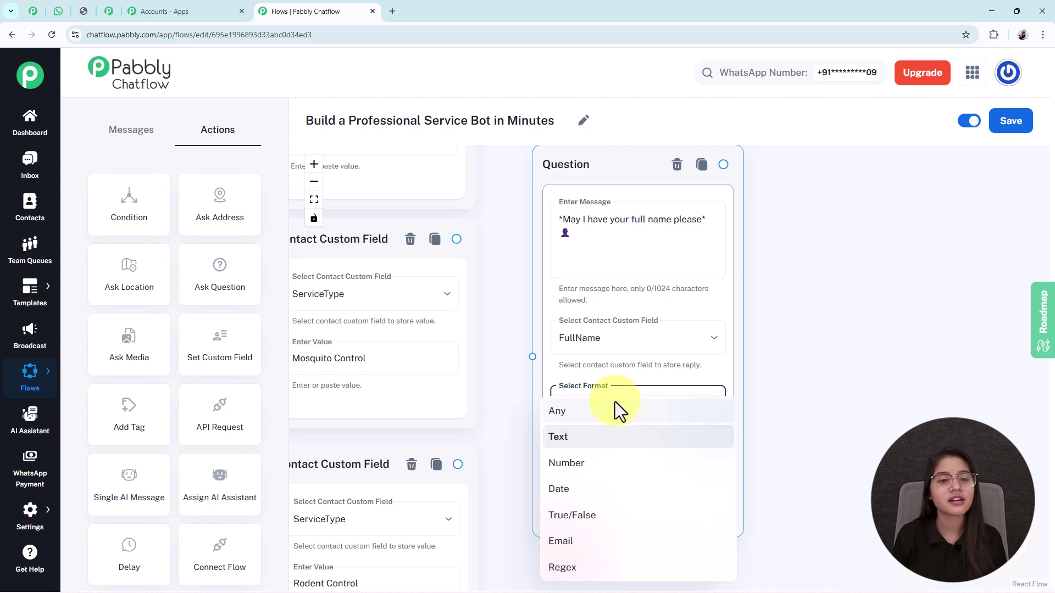
left_click(577, 438)
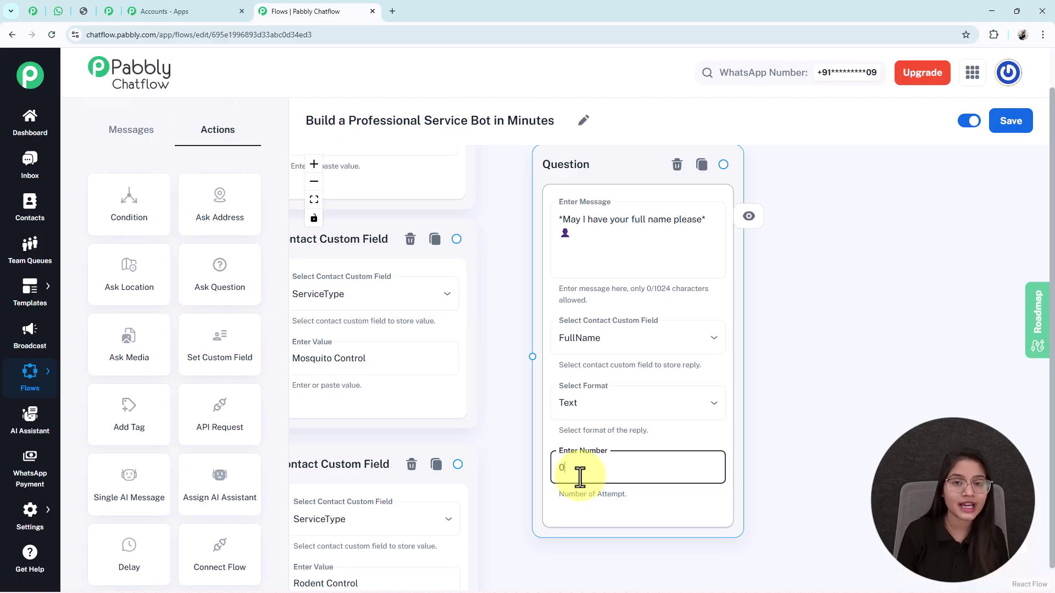
key("BackSpace")
type("1")
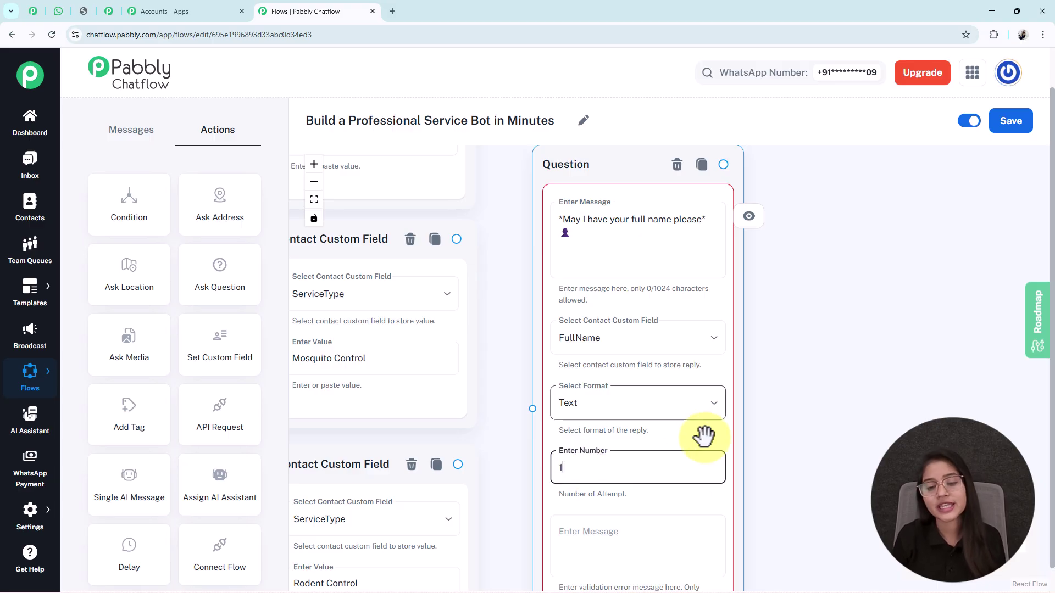
scroll(683, 424, "down", 3)
left_click(572, 467)
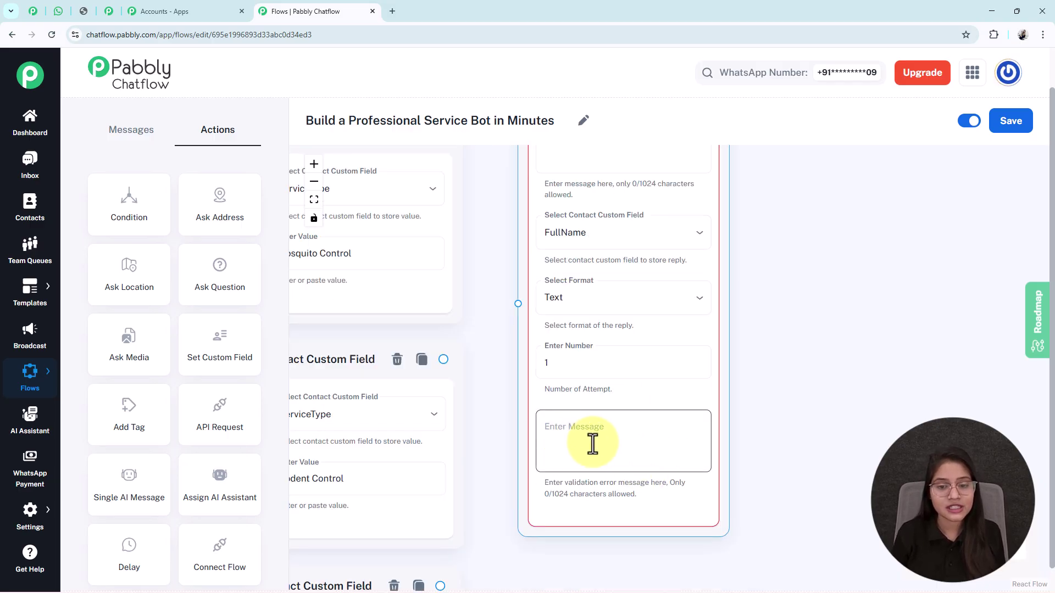
left_click(582, 371)
key("BackSpace")
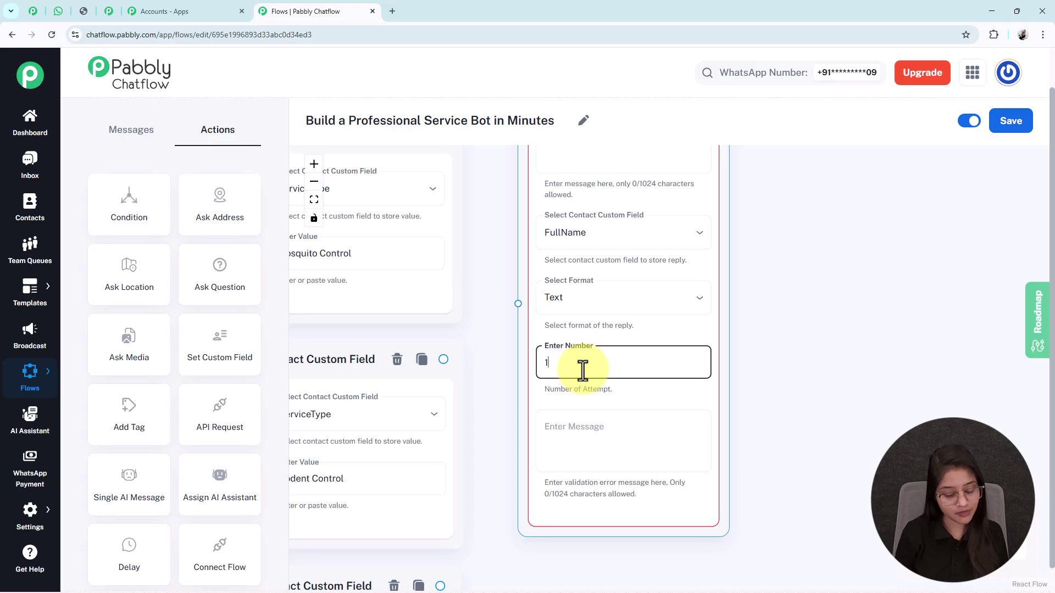
type("0")
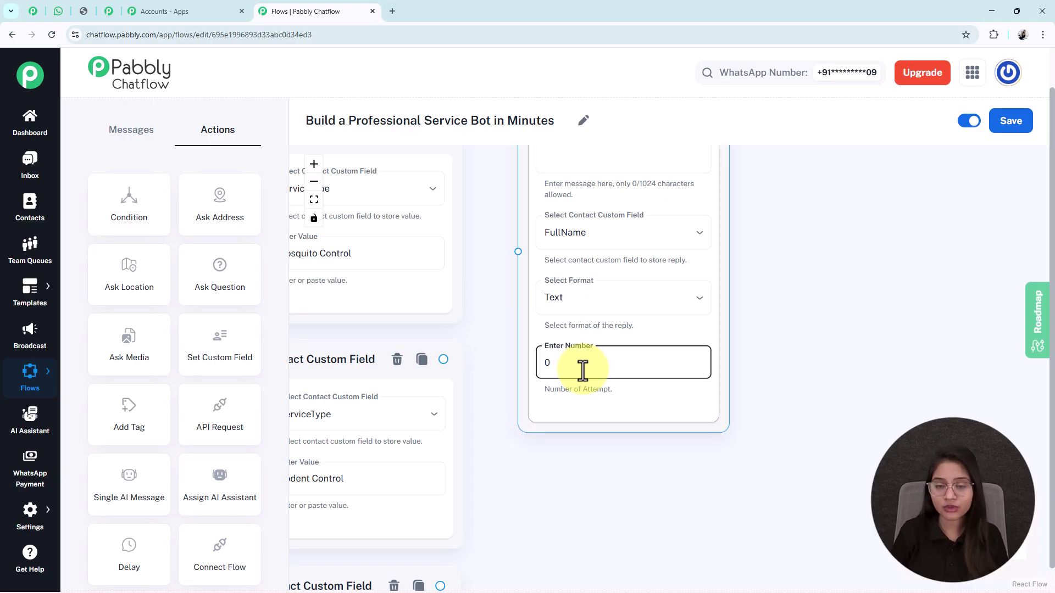
scroll(582, 371, "down", 10)
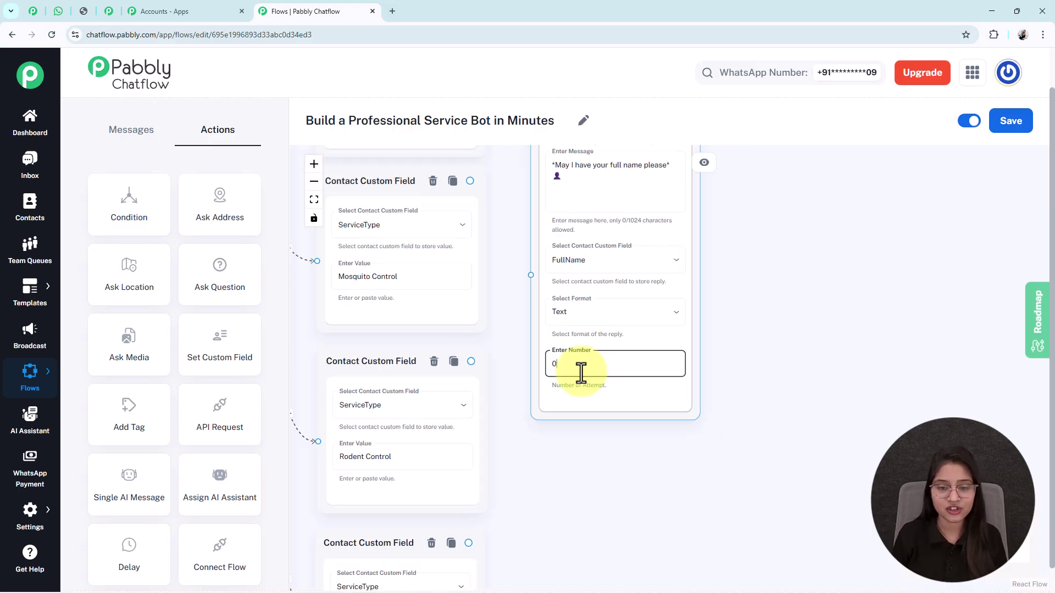
left_click_drag(584, 424, 556, 437)
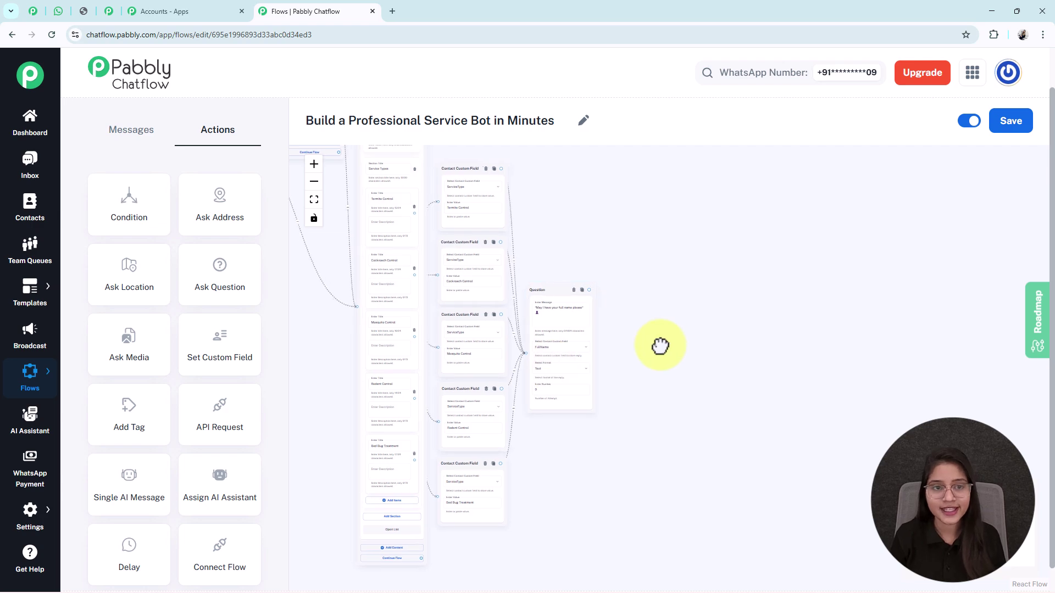
Review the question chain from pest problem and location through to the contact number question.
scroll(641, 337, "up", 5)
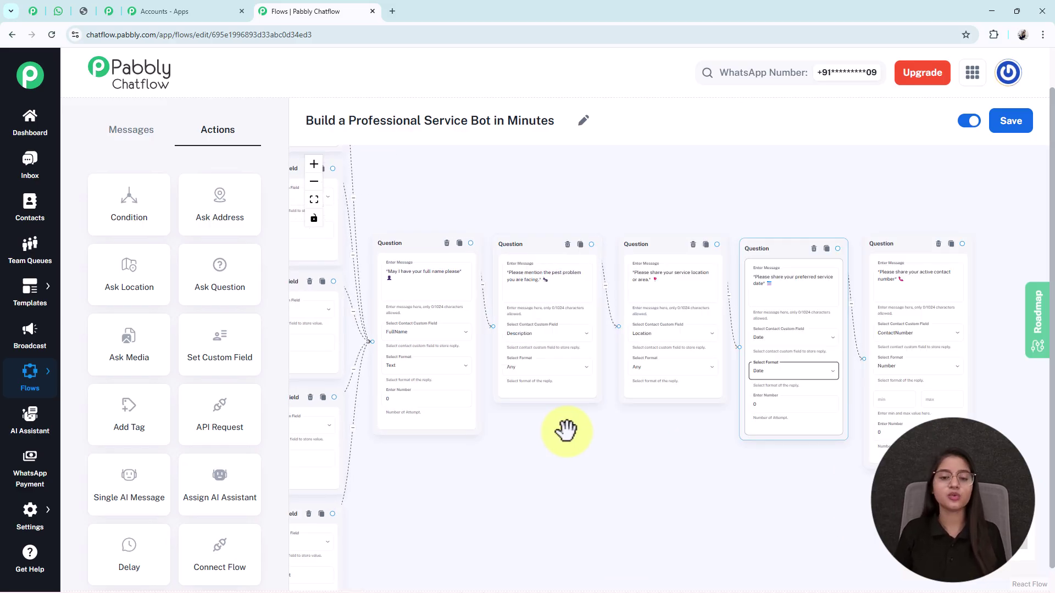
left_click_drag(584, 449, 542, 447)
left_click(506, 297)
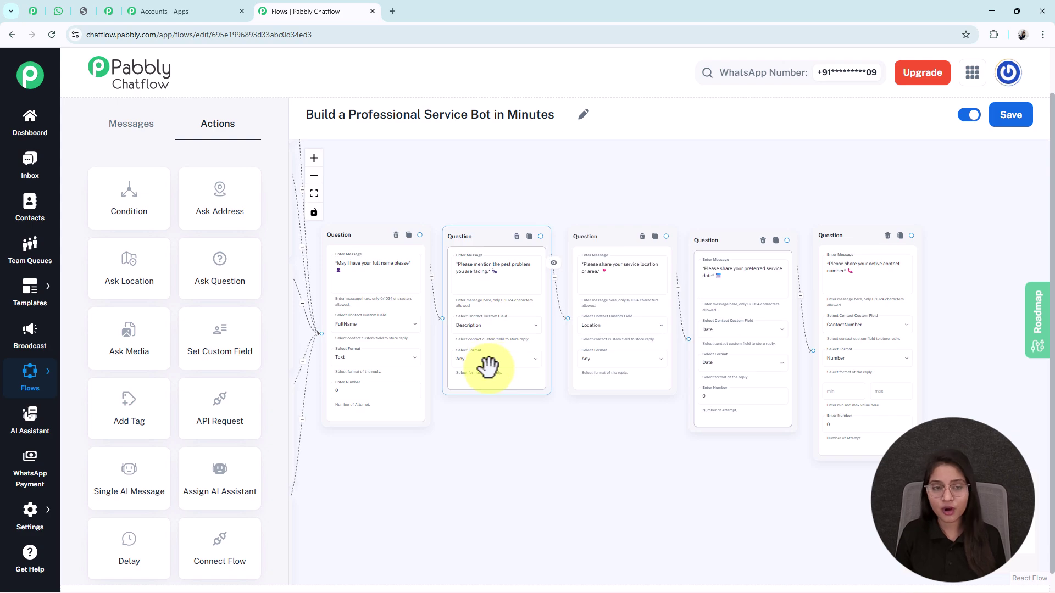
left_click_drag(601, 454, 539, 463)
left_click(552, 374)
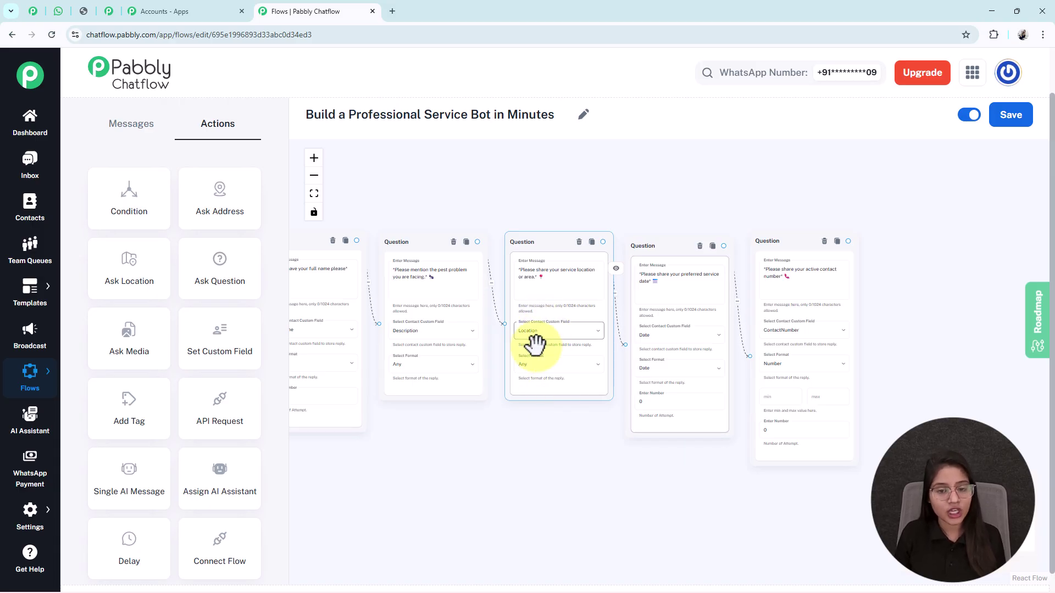
left_click_drag(583, 459, 487, 466)
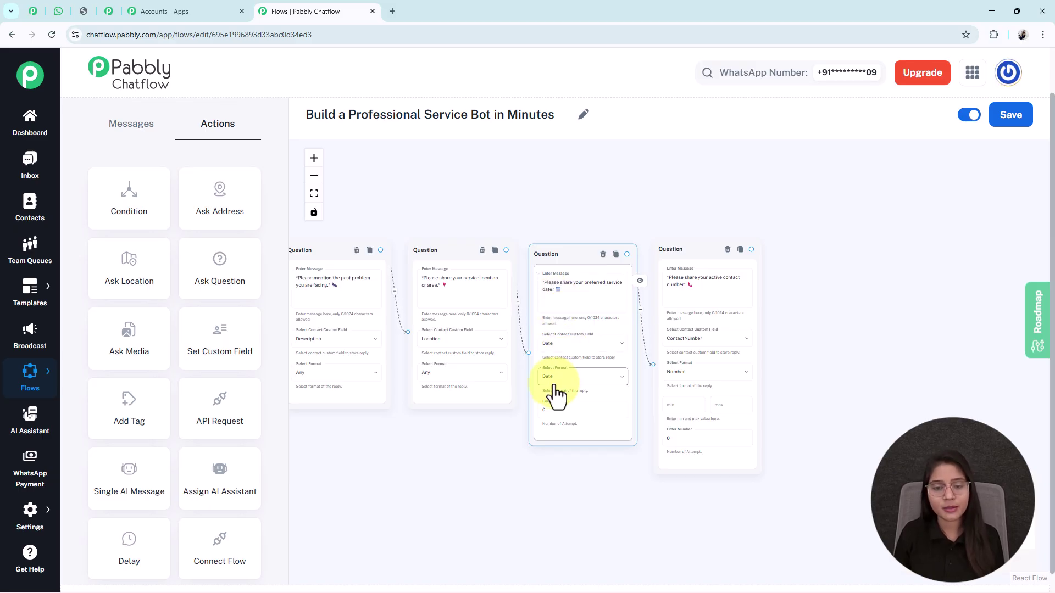
left_click_drag(865, 368, 815, 370)
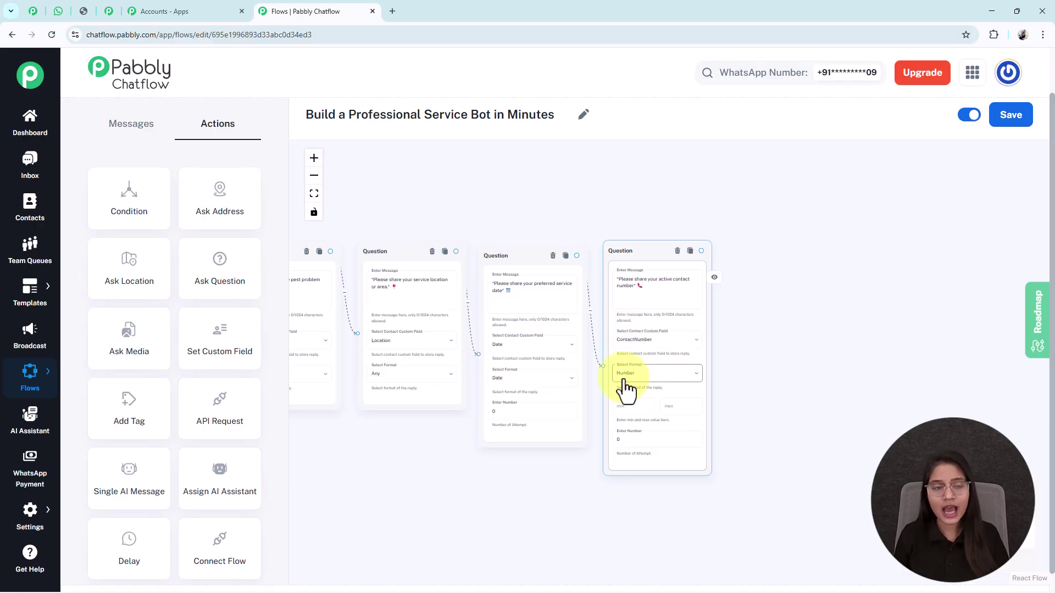
scroll(725, 377, "up", 3)
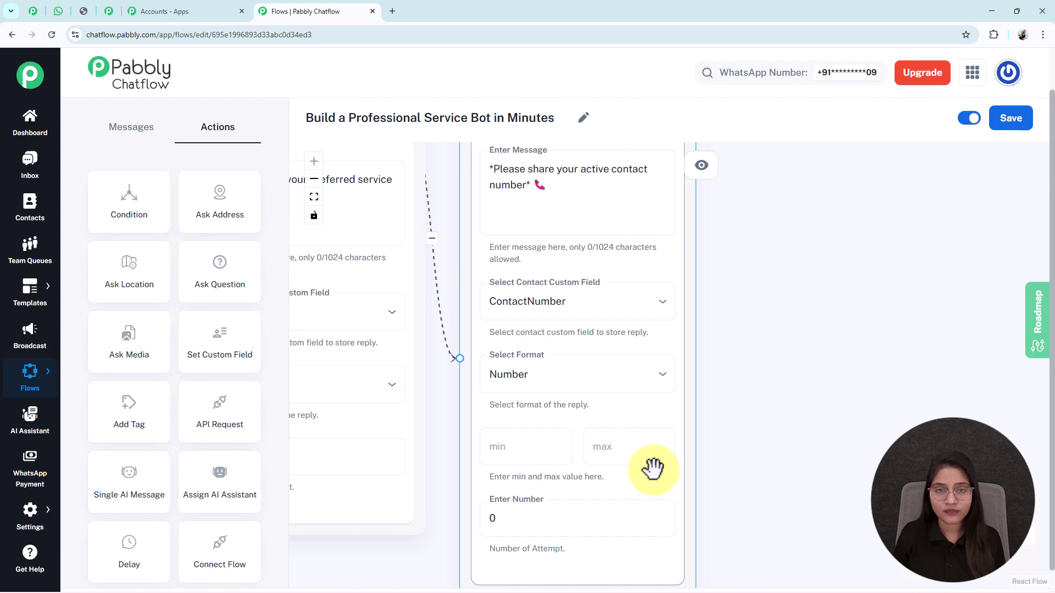
scroll(713, 450, "down", 5)
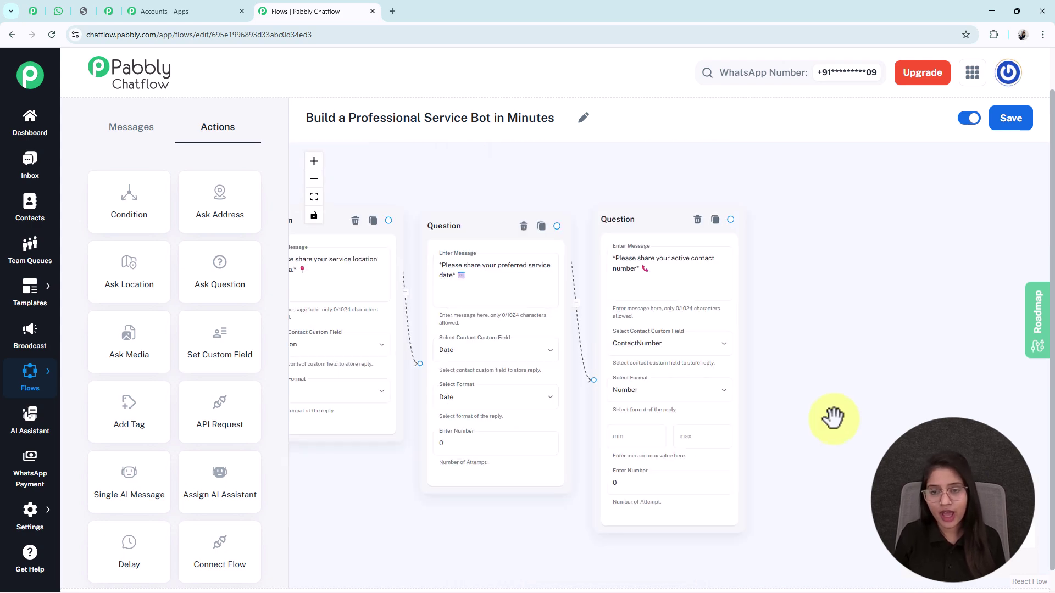
scroll(527, 495, "down", 5)
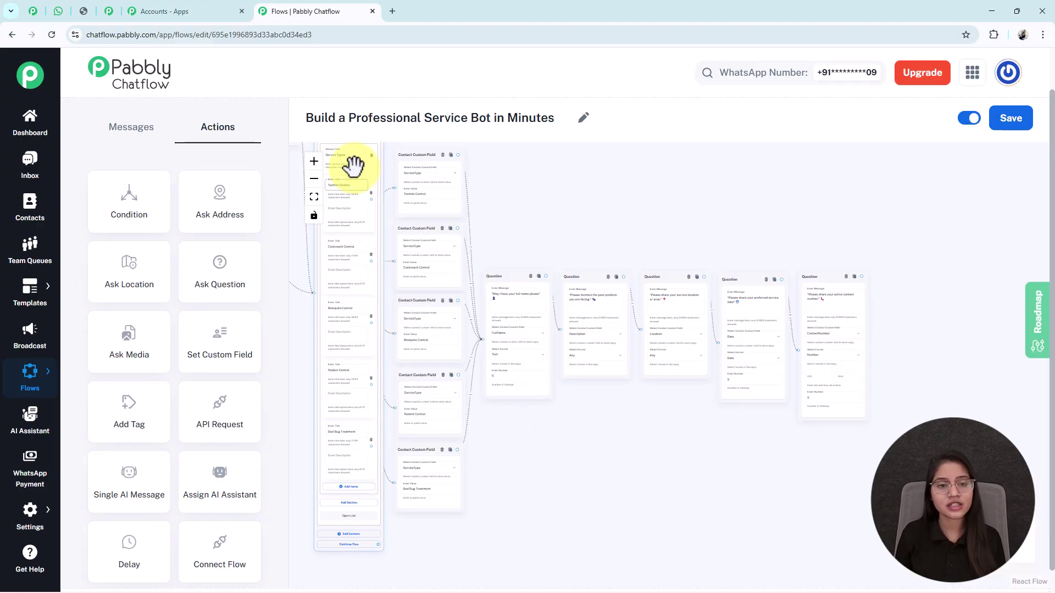
Move the Service Types list node up and to the left.
left_click_drag(357, 335, 360, 348)
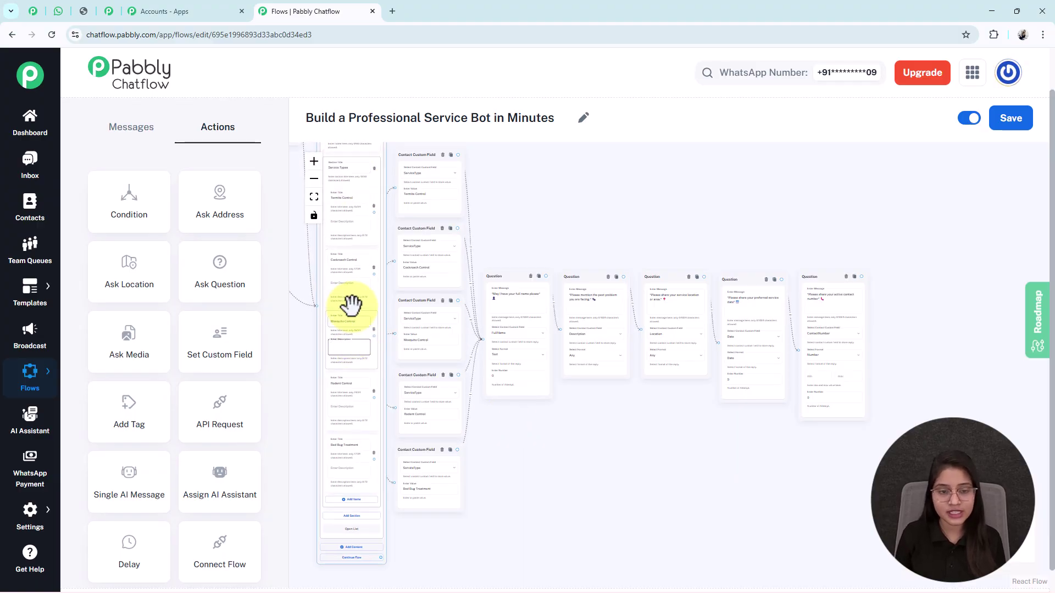
left_click_drag(351, 294, 342, 266)
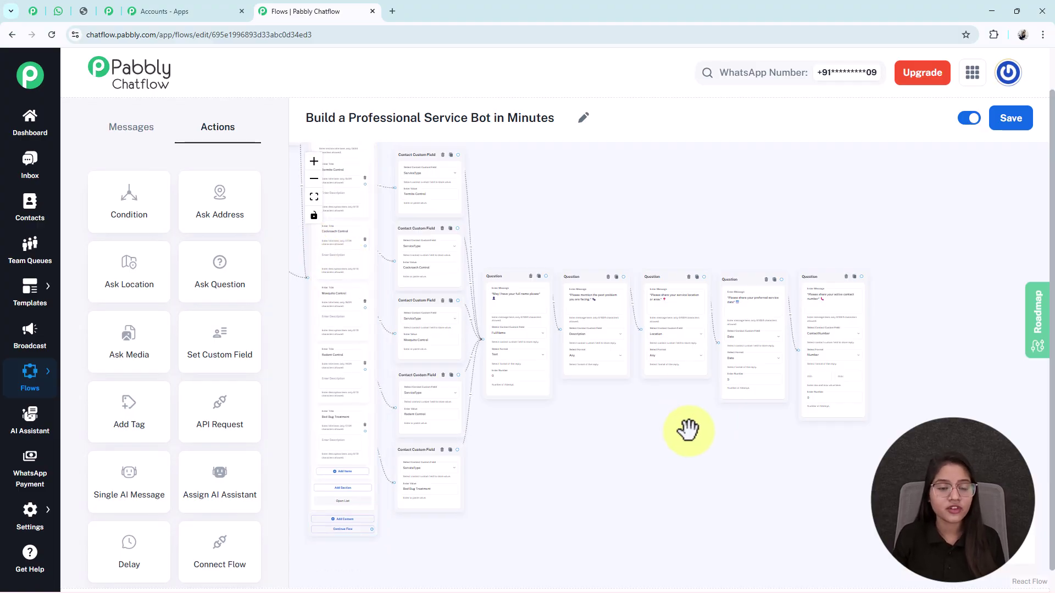
scroll(812, 358, "up", 4)
Add a text message step after the contact number question.
left_click_drag(728, 215, 749, 321)
left_click(733, 308)
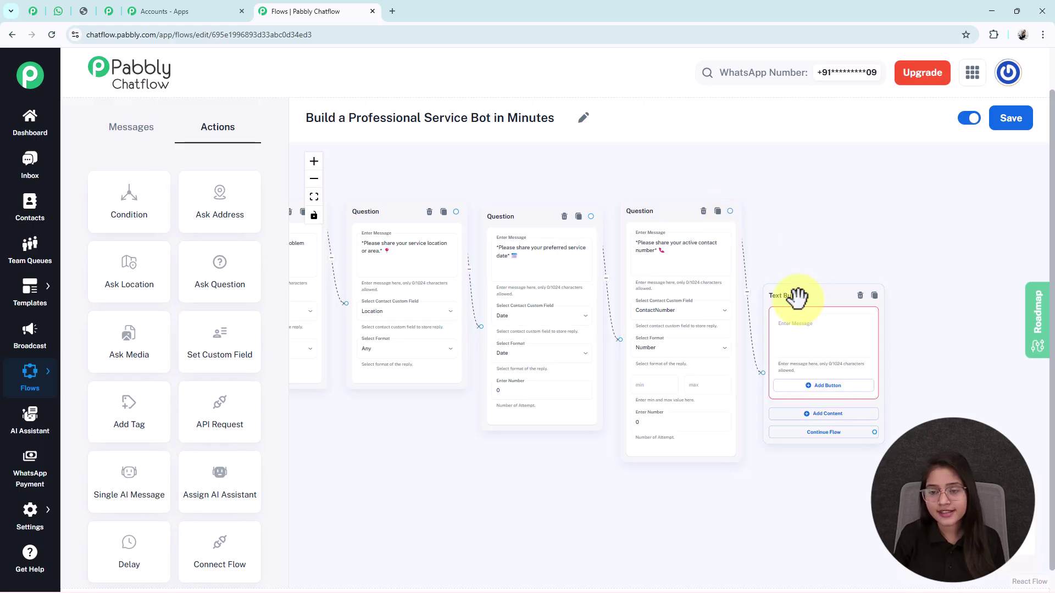
scroll(796, 334, "up", 5)
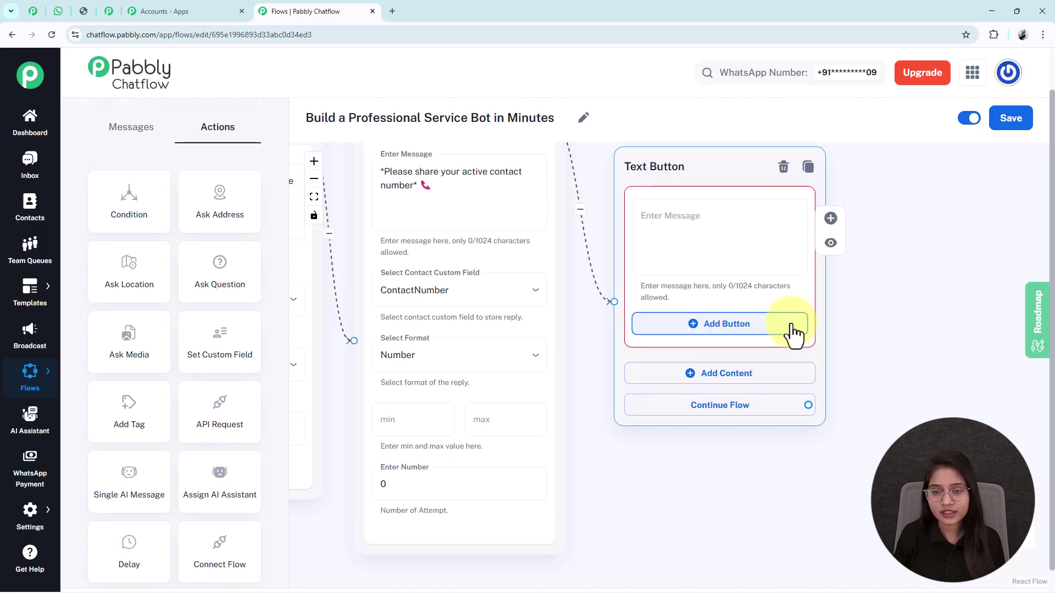
scroll(898, 299, "up", 3)
scroll(719, 162, "down", 3)
left_click_drag(731, 210, 717, 215)
Paste the 'Service Request Received!' summary with $FullName, $ServiceType, $Date and $ContactNumber.
left_click(793, 286)
key("ctrl+v")
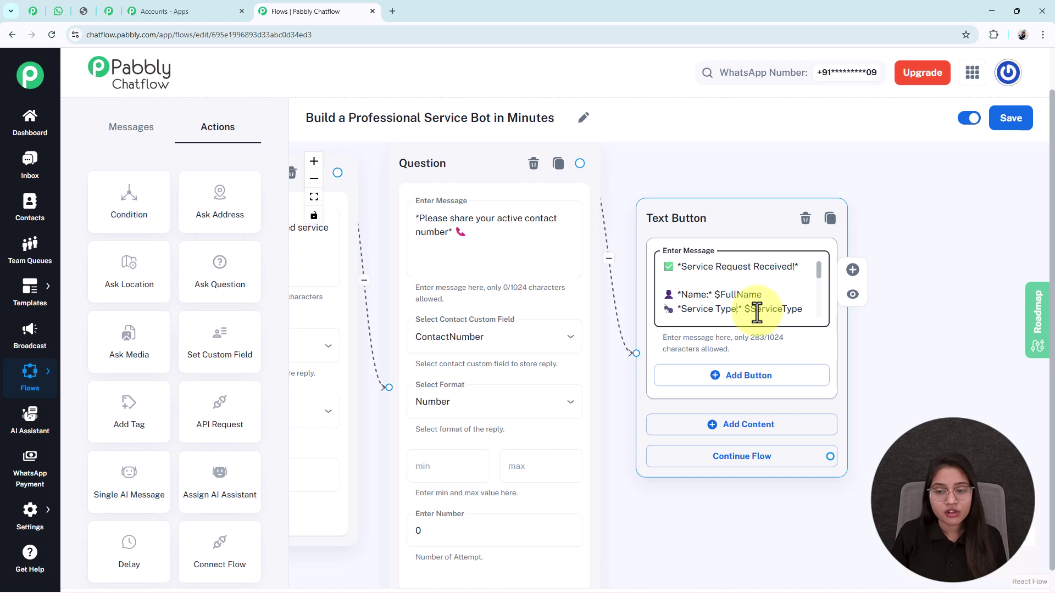
scroll(757, 313, "down", 1)
scroll(757, 313, "down", 1)
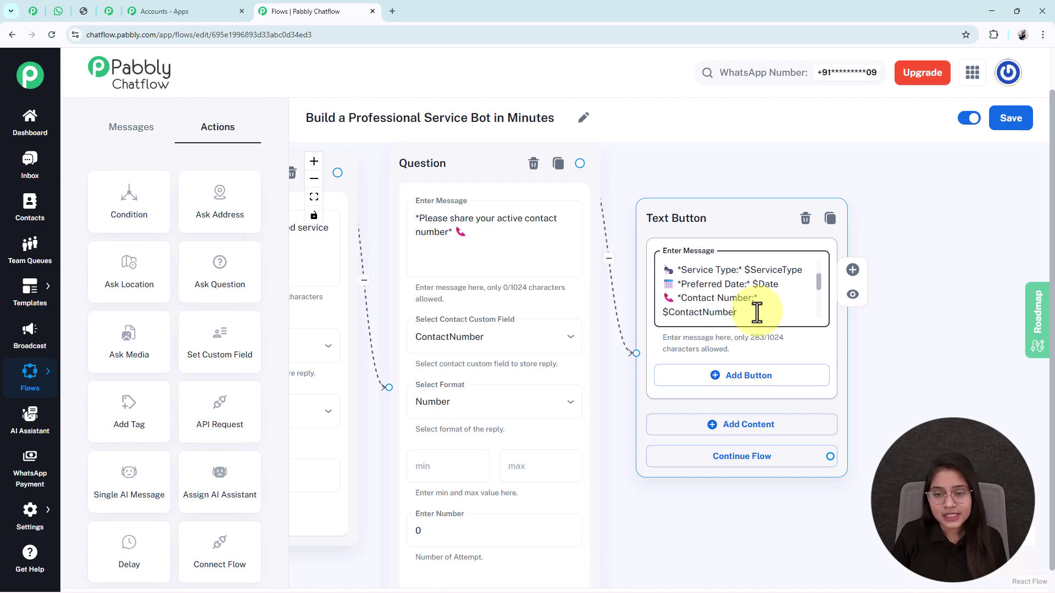
scroll(758, 313, "up", 1)
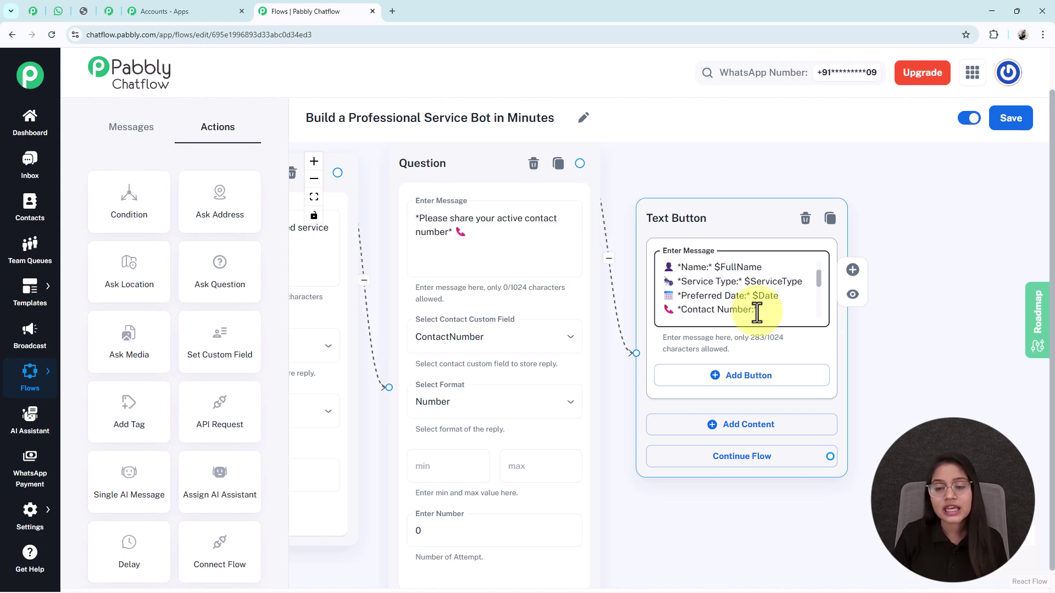
left_click(742, 281)
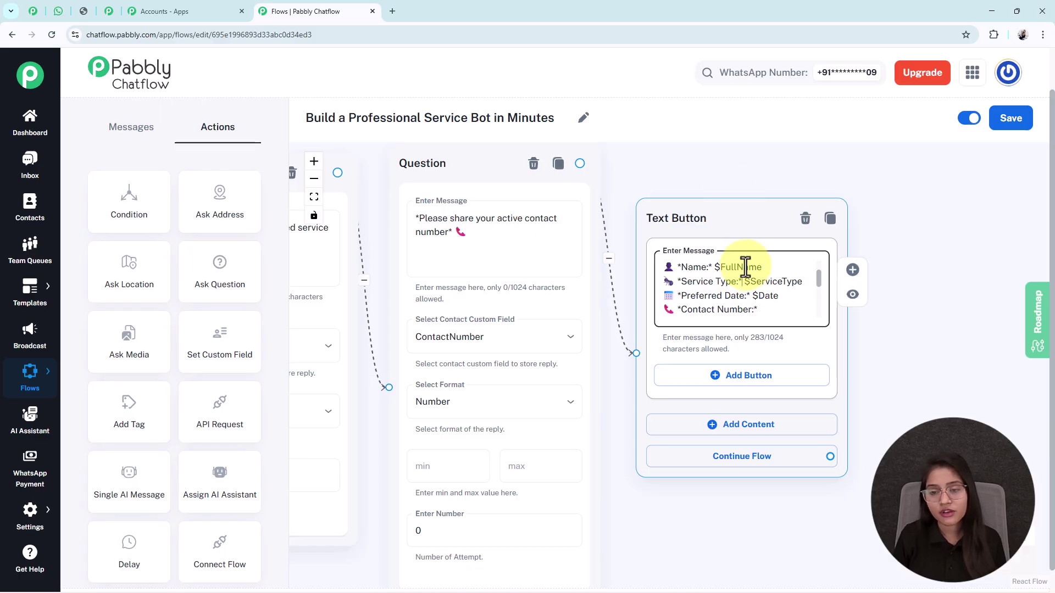
double_click(769, 297)
left_click(760, 306)
scroll(761, 308, "down", 2)
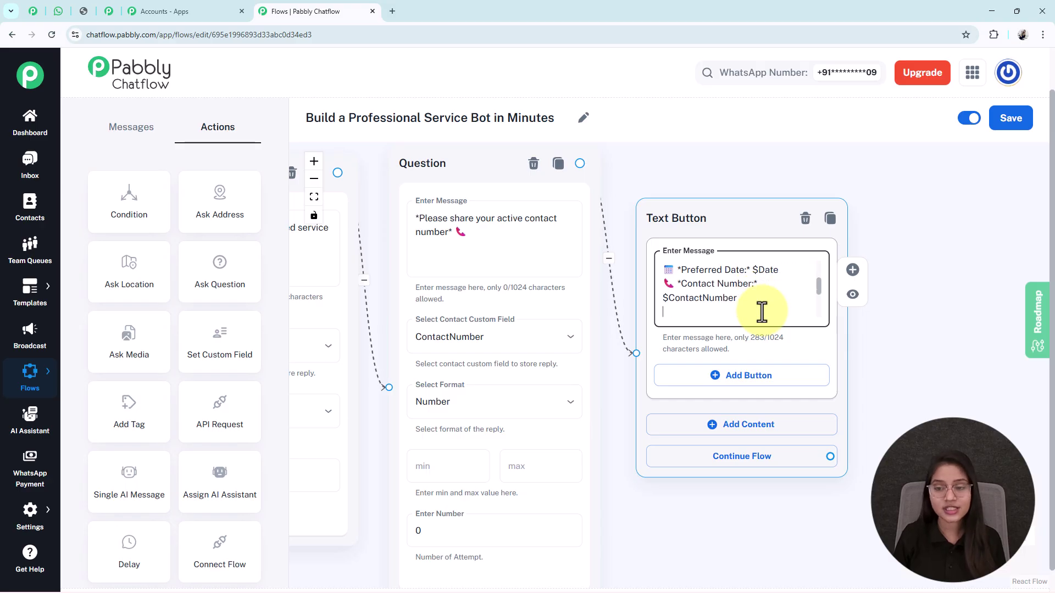
scroll(669, 384, "down", 5)
left_click_drag(464, 509, 727, 513)
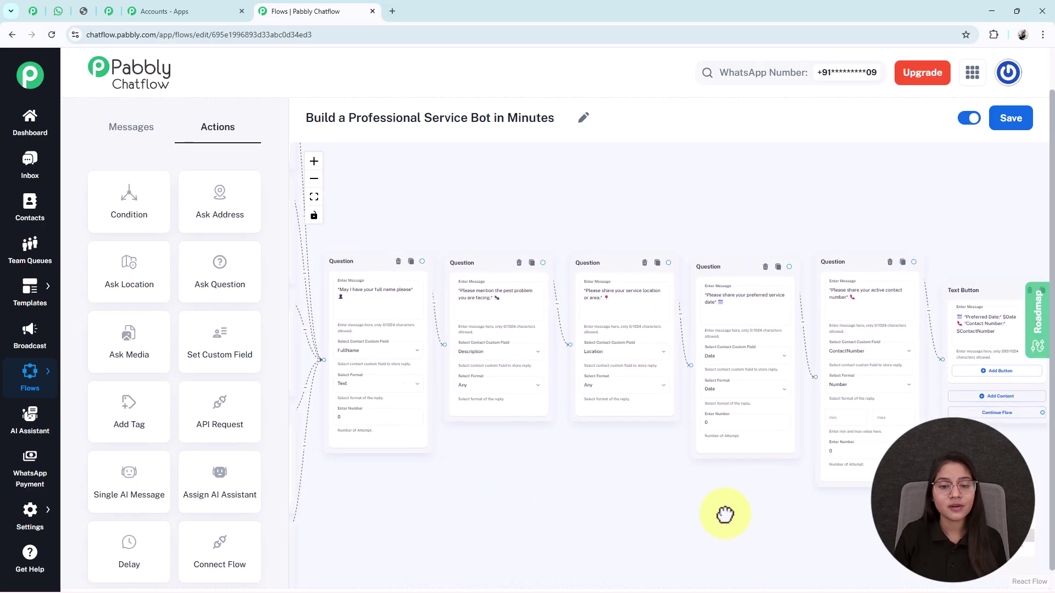
left_click_drag(641, 463, 721, 472)
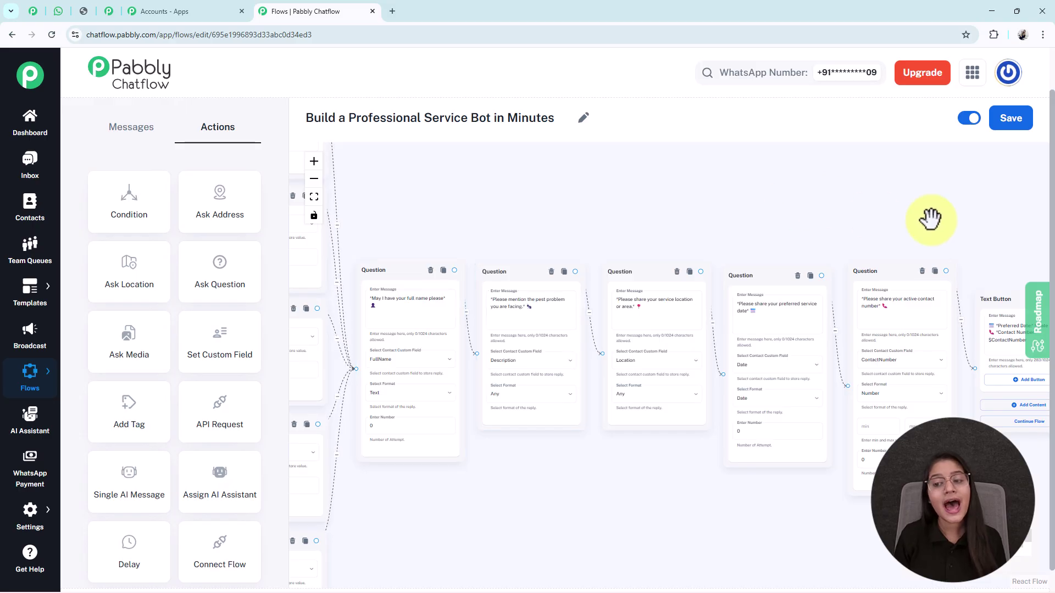
left_click_drag(932, 219, 632, 172)
scroll(683, 279, "up", 3)
scroll(682, 282, "up", 2)
double_click(686, 276)
scroll(678, 283, "down", 5)
left_click_drag(484, 418, 714, 471)
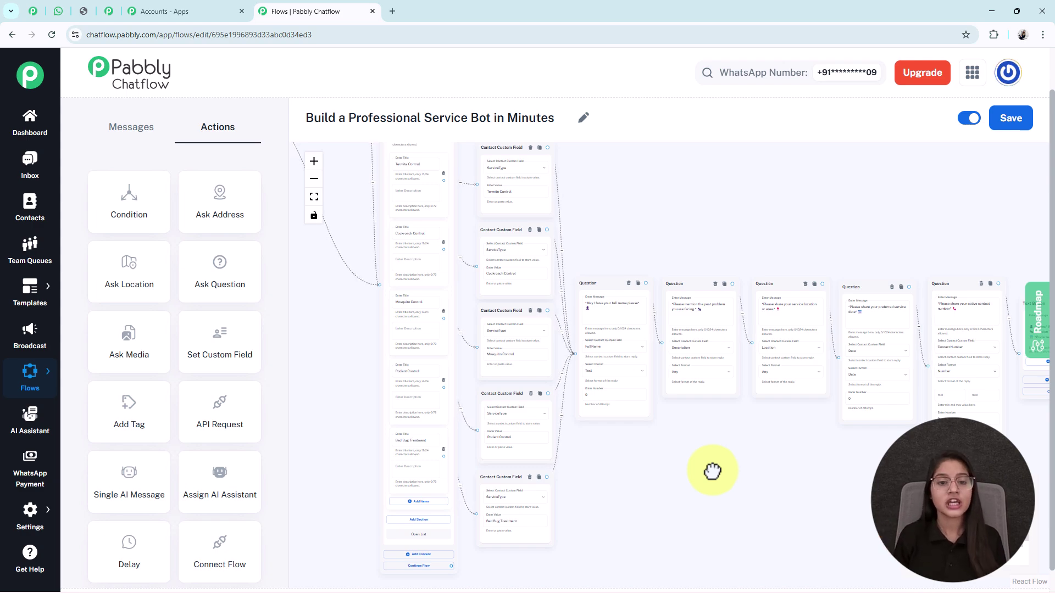
left_click_drag(292, 311, 480, 309)
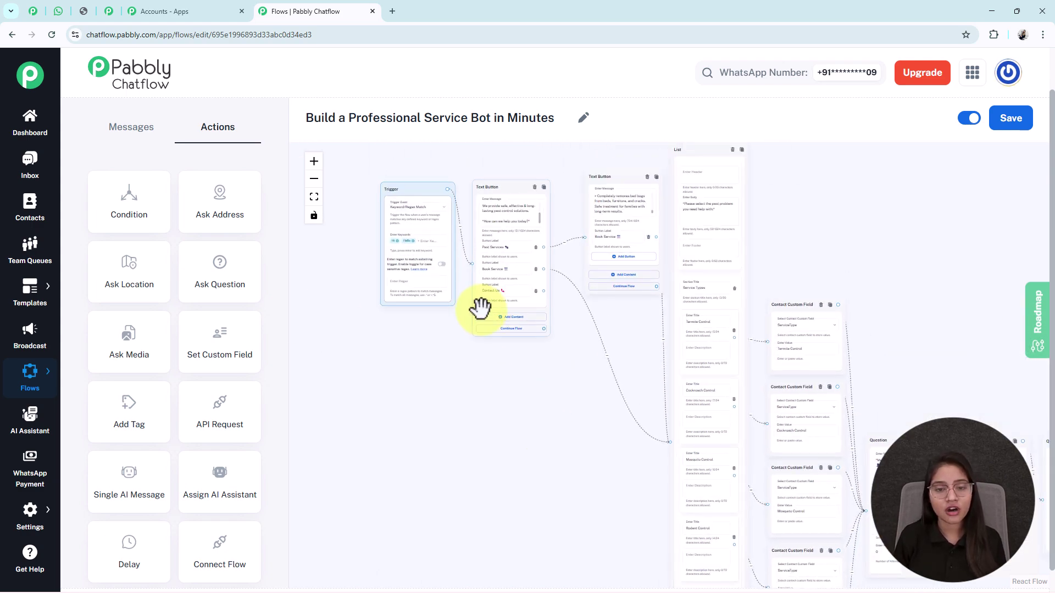
scroll(481, 305, "up", 3)
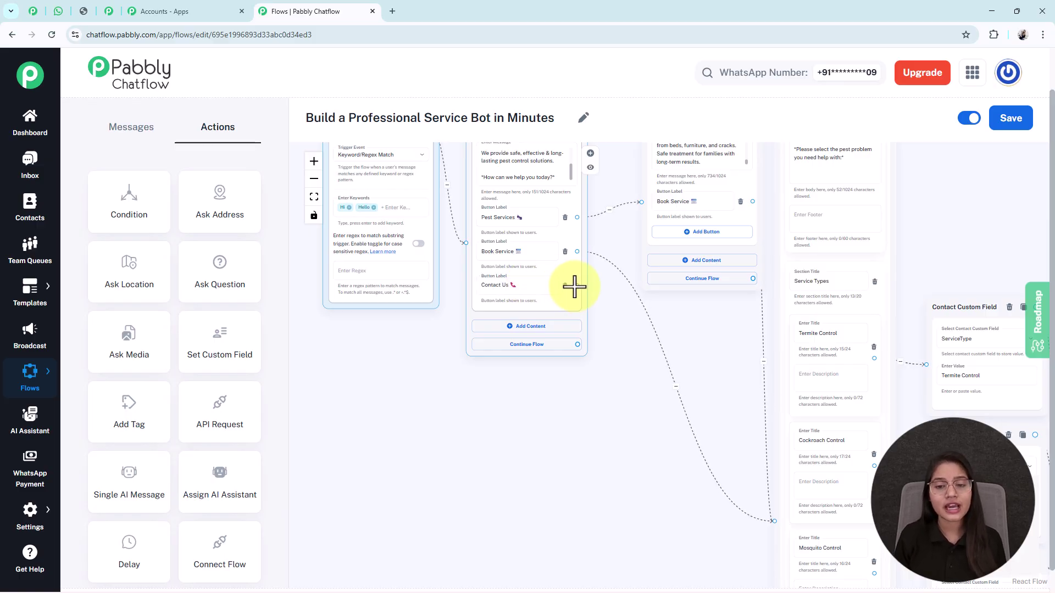
Link Contact Us to a new text message giving Working Hours Mon–Sat 9 AM–7 PM.
left_click_drag(577, 286, 602, 390)
left_click(545, 455)
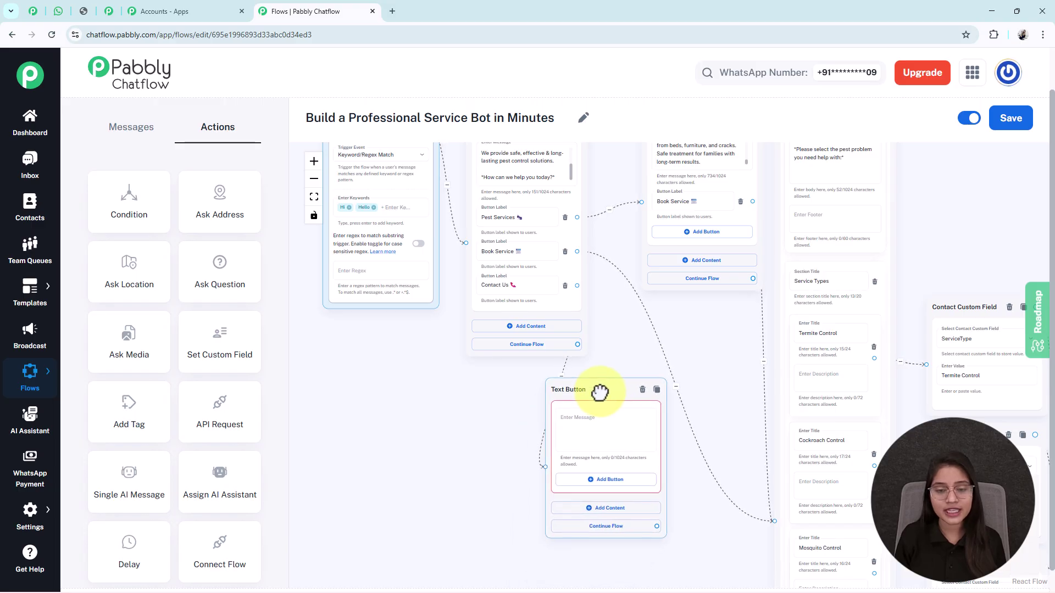
left_click(581, 436)
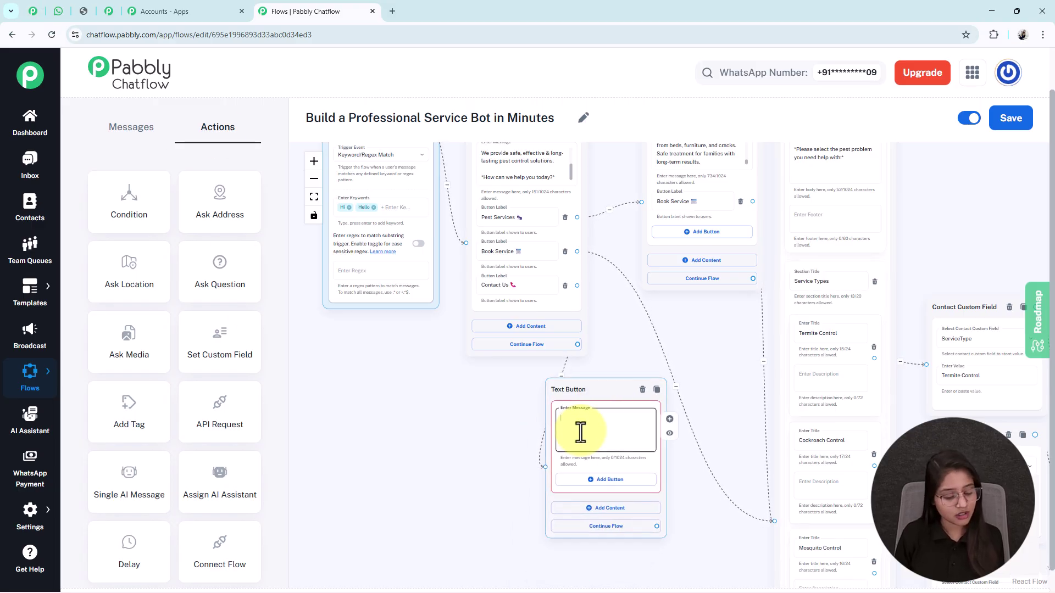
key("ctrl+v")
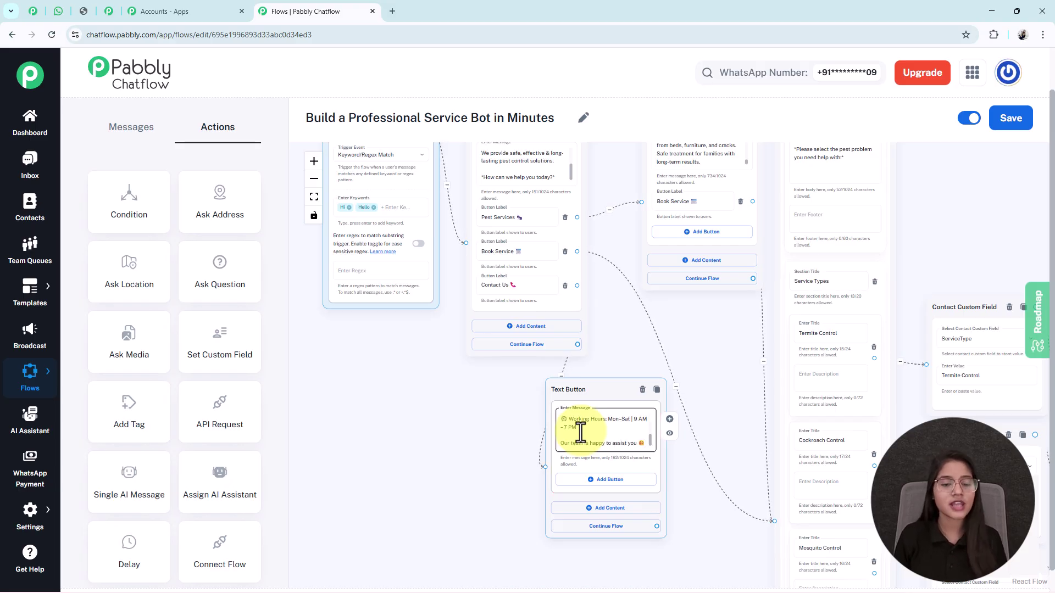
left_click(314, 197)
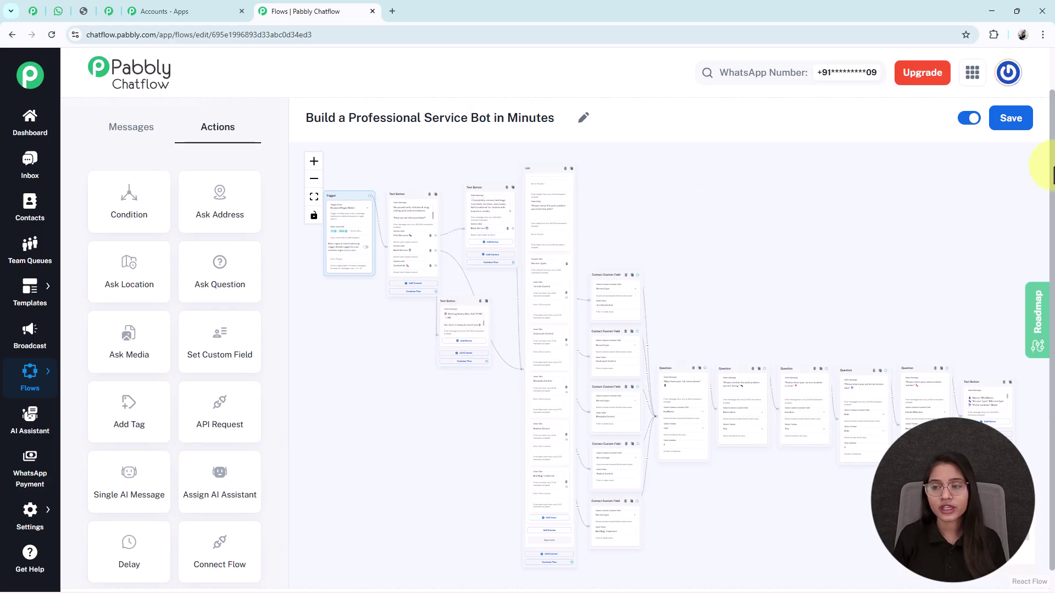
Save the flow and wait for the 'Flow updated successfully' confirmation.
left_click(1014, 119)
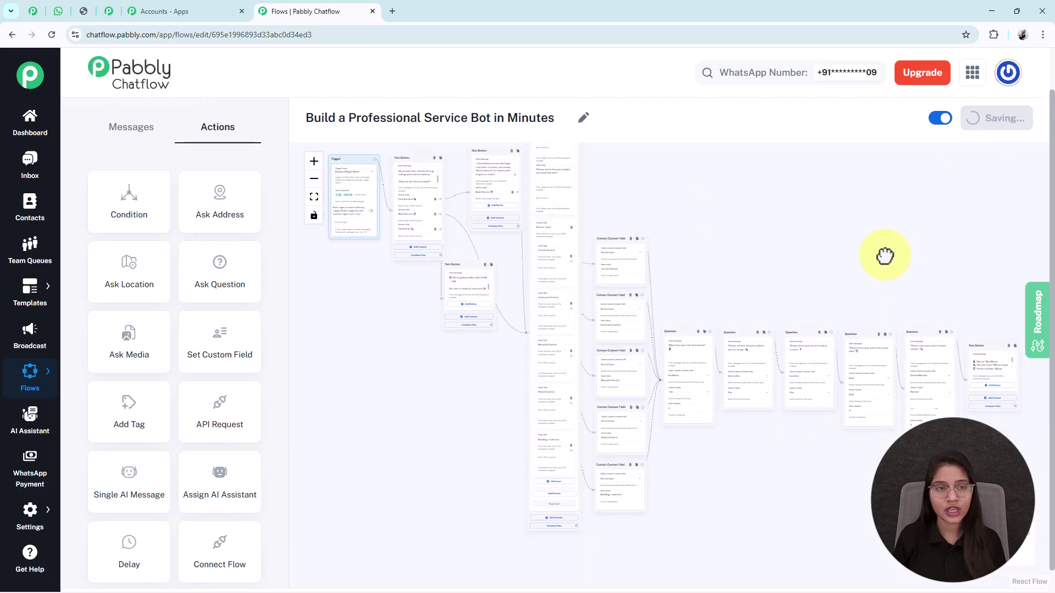
left_click_drag(885, 247, 874, 279)
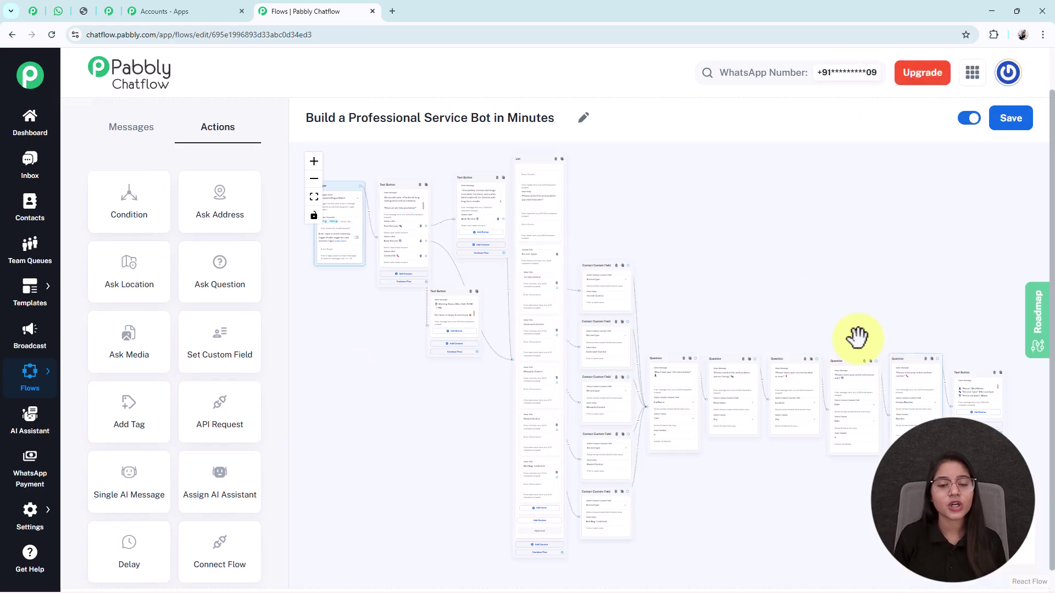
left_click(61, 11)
Scroll through the Any Business chat to see the earlier Bed Bug Treatment test booking.
scroll(594, 271, "down", 2)
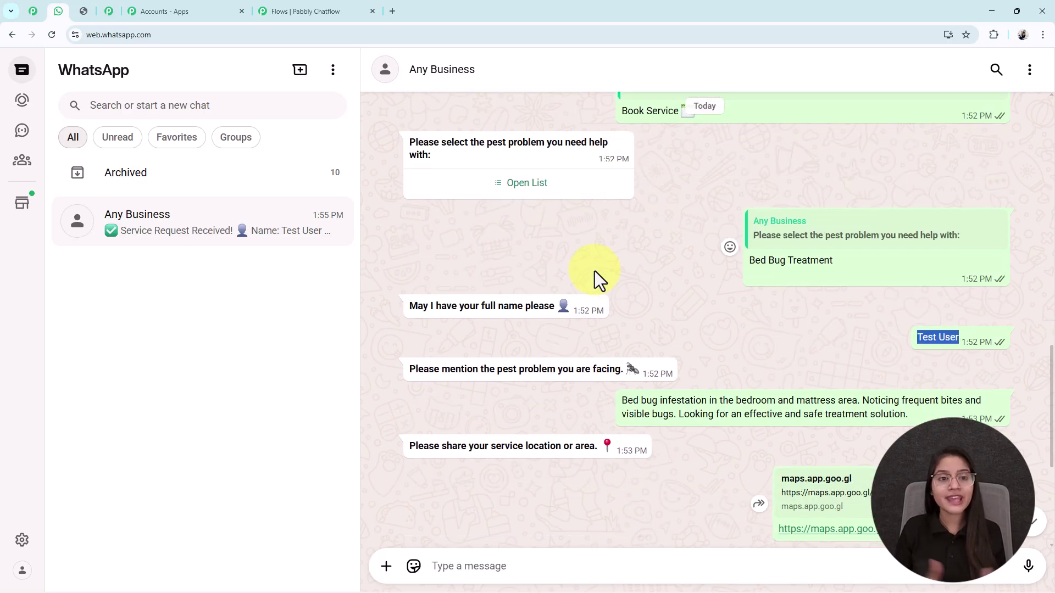